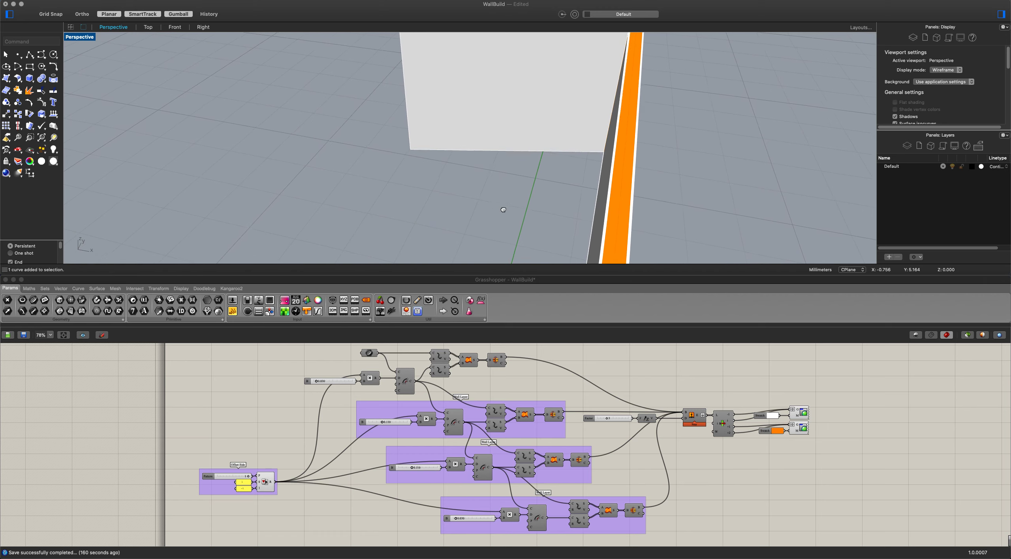
Delete the entire existing wall definition from the Grasshopper canvas.
{"action": "scroll", "coordinate": [467, 201], "scroll_direction": "down", "scroll_amount": 4}
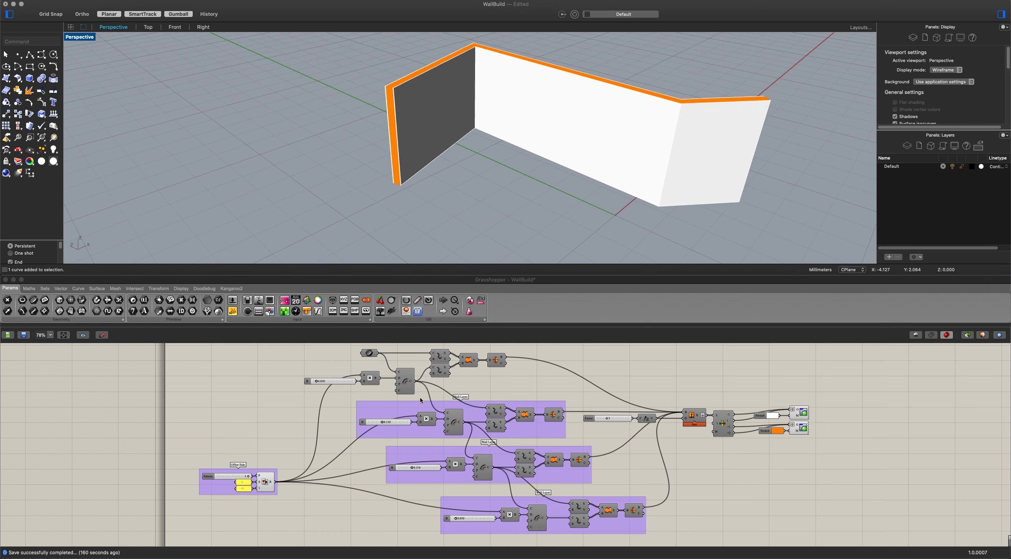
{"action": "right_click", "coordinate": [401, 416]}
{"action": "left_click", "coordinate": [537, 393]}
{"action": "scroll", "coordinate": [531, 389], "scroll_direction": "down", "scroll_amount": 1}
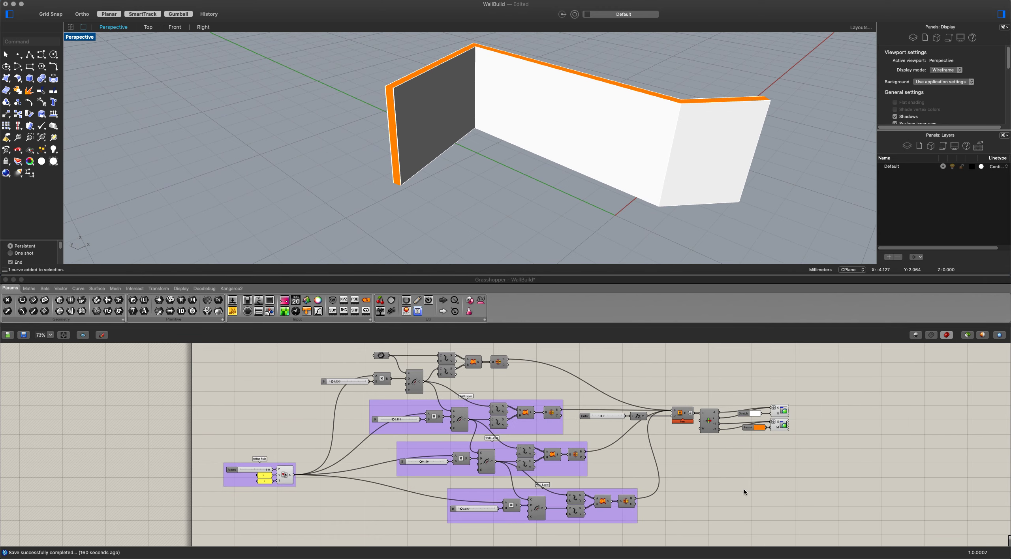
{"action": "left_click_drag", "start_coordinate": [819, 510], "coordinate": [188, 351]}
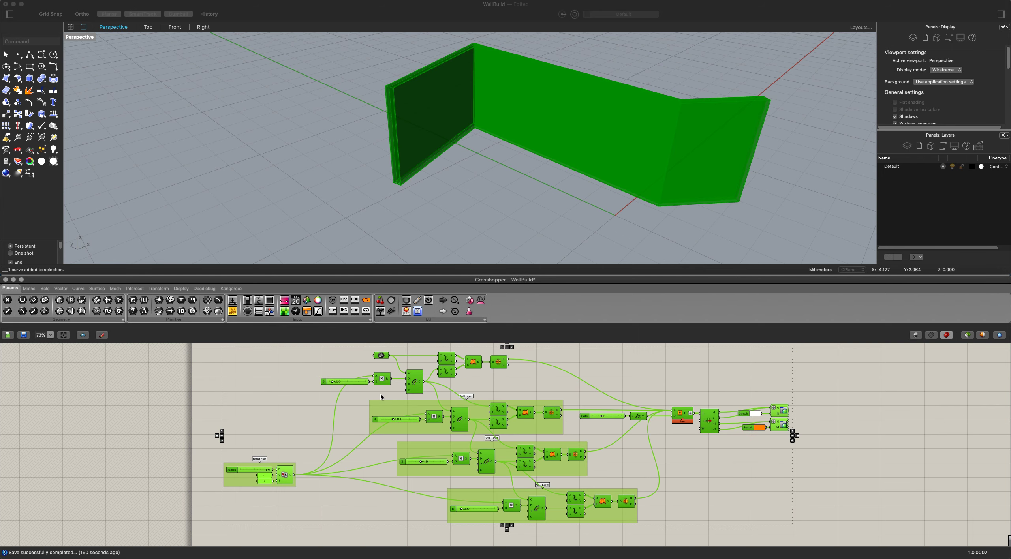
{"action": "key", "text": "Delete"}
{"action": "scroll", "coordinate": [372, 397], "scroll_direction": "up", "scroll_amount": 5}
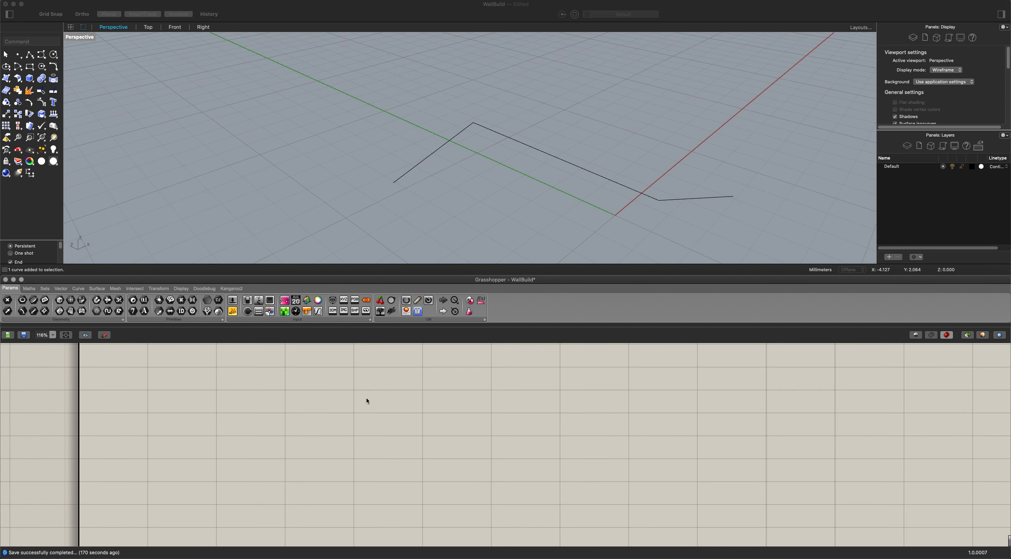
{"action": "right_click_drag", "start_coordinate": [447, 215], "coordinate": [537, 156]}
{"action": "left_click", "coordinate": [539, 155]}
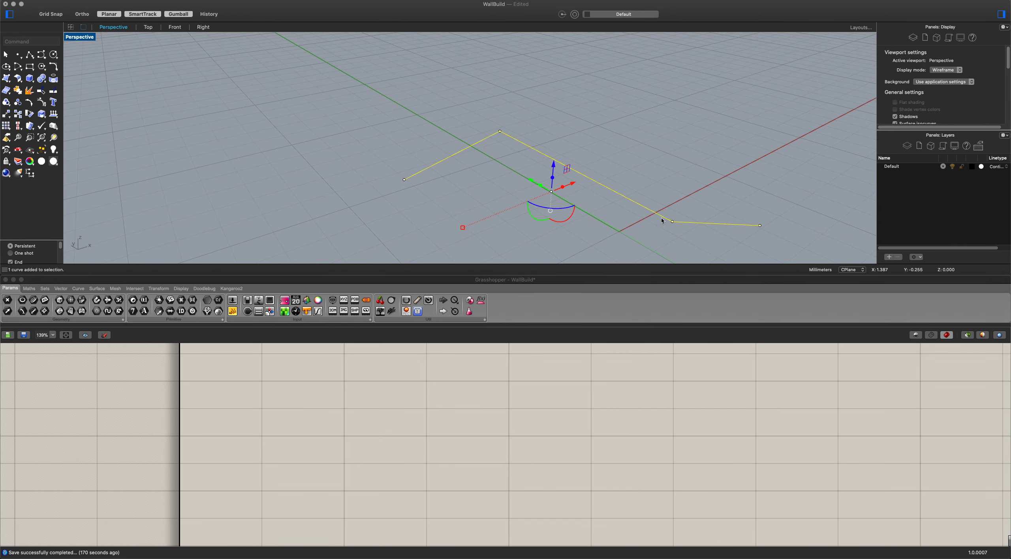
{"action": "left_click", "coordinate": [364, 210]}
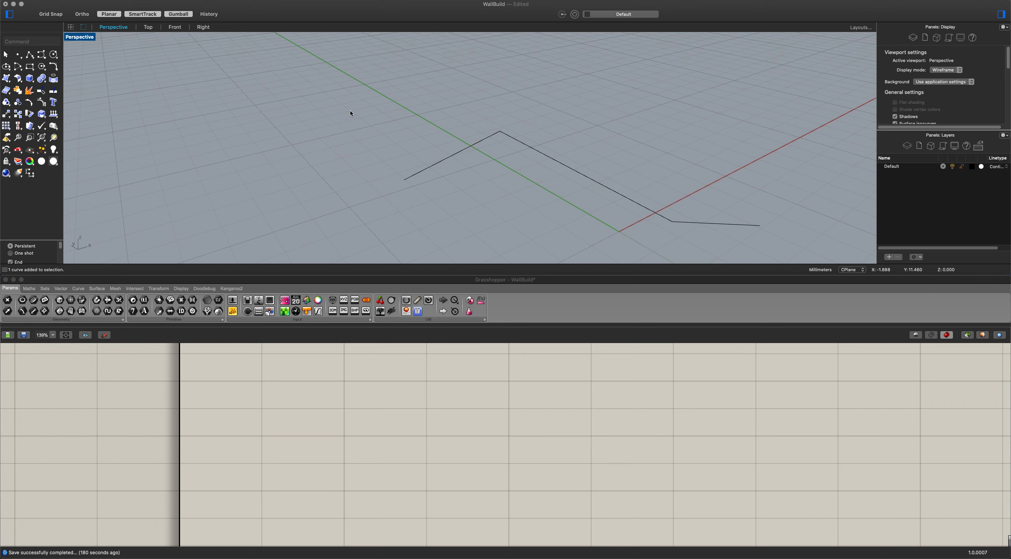
Add a Pick'n'Choose component and connect a number slider with value 1 to its Pattern input.
{"action": "scroll", "coordinate": [377, 388], "scroll_direction": "down", "scroll_amount": 1}
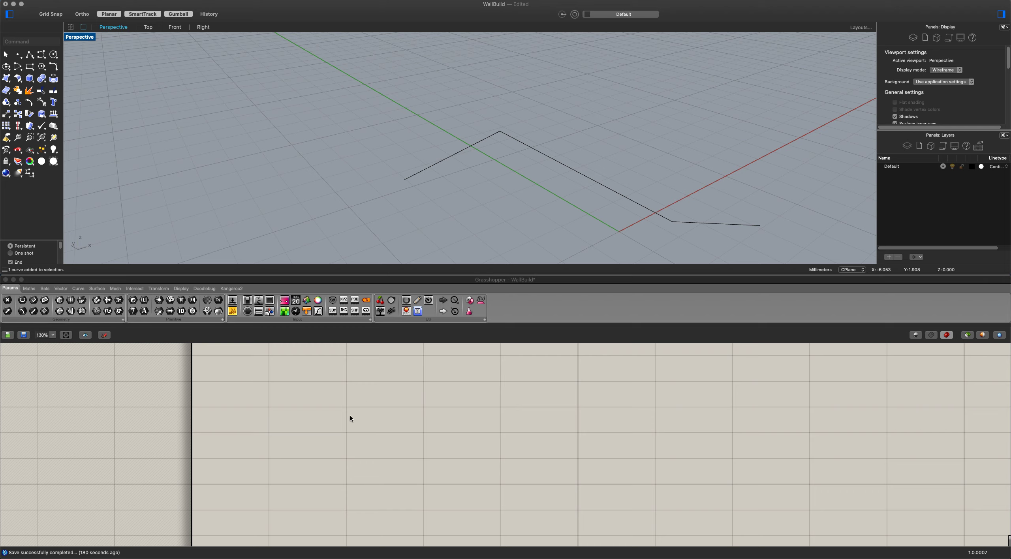
{"action": "double_click", "coordinate": [332, 416]}
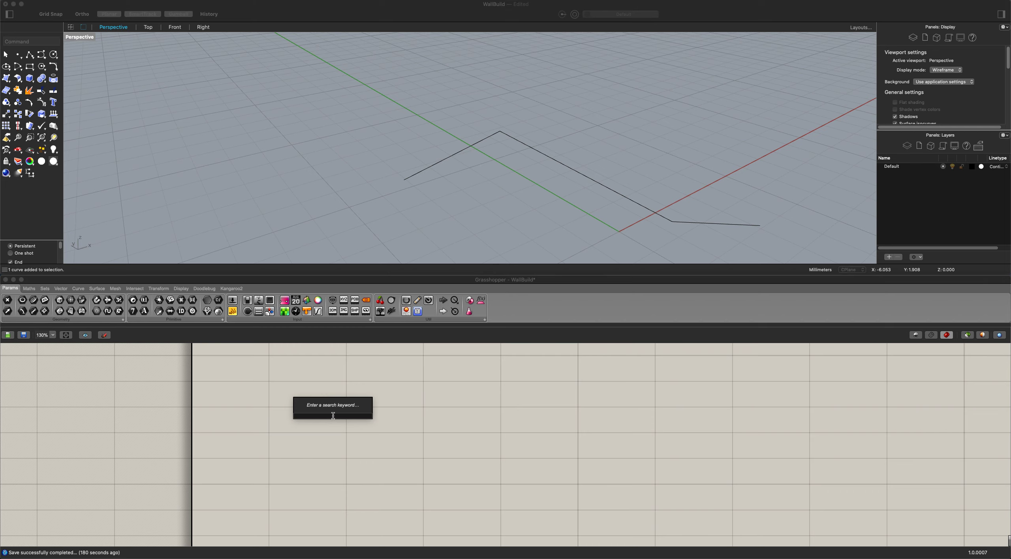
{"action": "type", "text": "pick"}
{"action": "key", "text": "Return"}
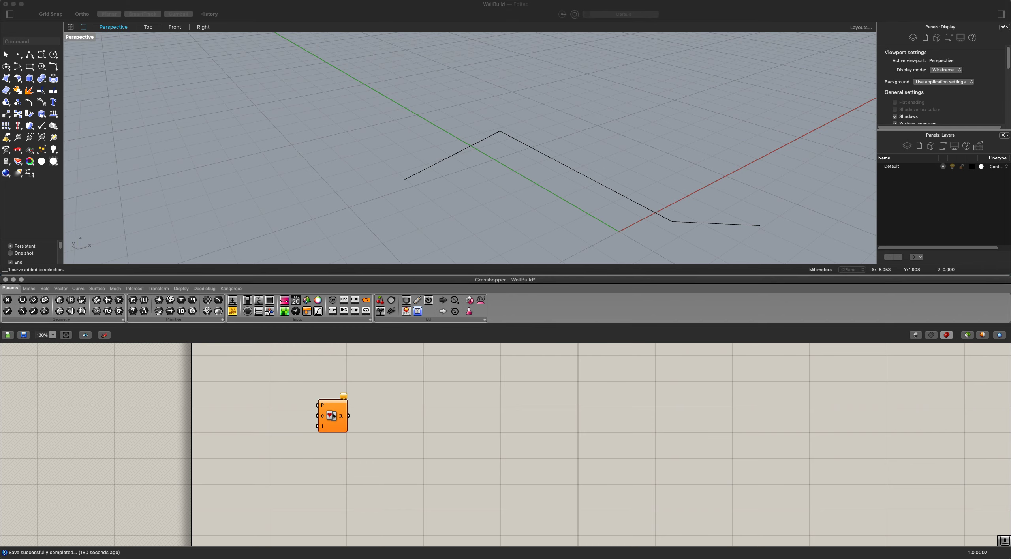
{"action": "double_click", "coordinate": [275, 417]}
{"action": "type", "text": "1"}
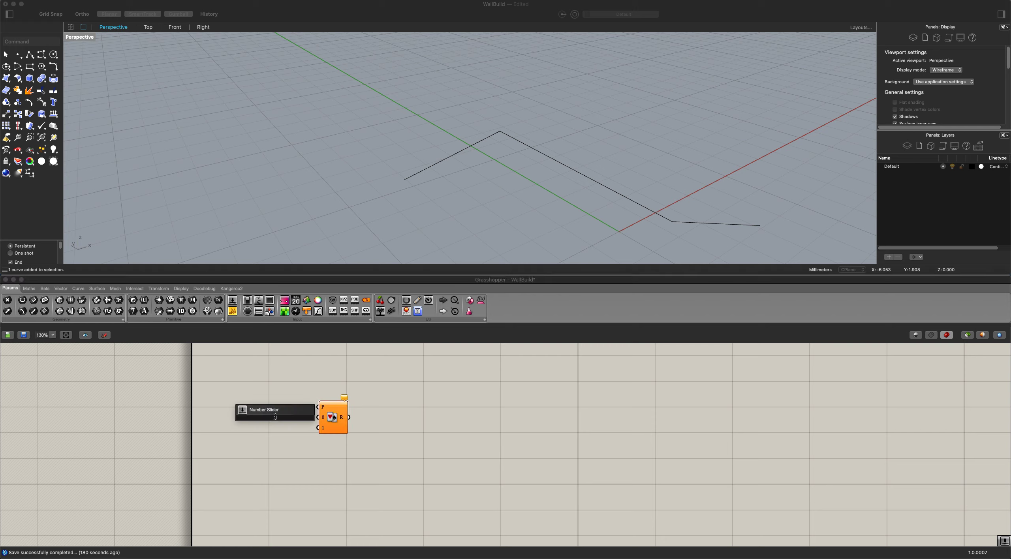
{"action": "key", "text": "Return"}
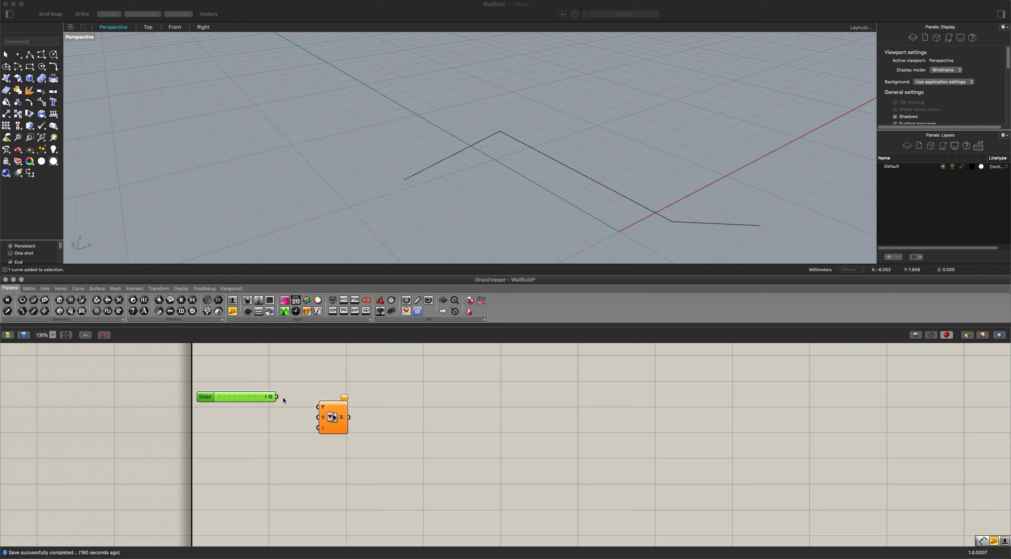
{"action": "left_click_drag", "start_coordinate": [278, 397], "coordinate": [318, 406]}
{"action": "left_click_drag", "start_coordinate": [244, 399], "coordinate": [275, 410]}
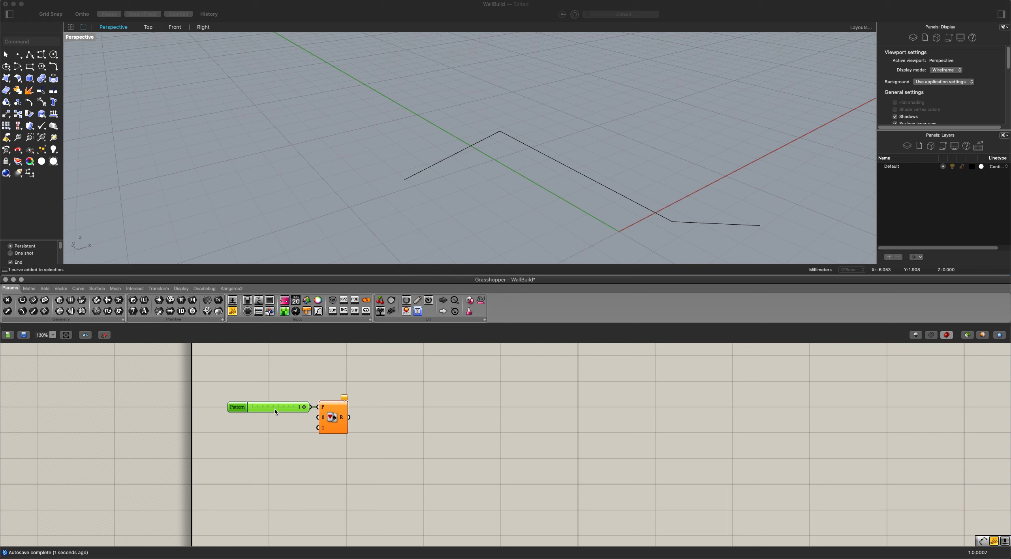
Feed the Pick'n'Choose inputs 0 and 1 from panels containing 1 and -1, and set the Pattern slider to 0.
{"action": "double_click", "coordinate": [278, 518]}
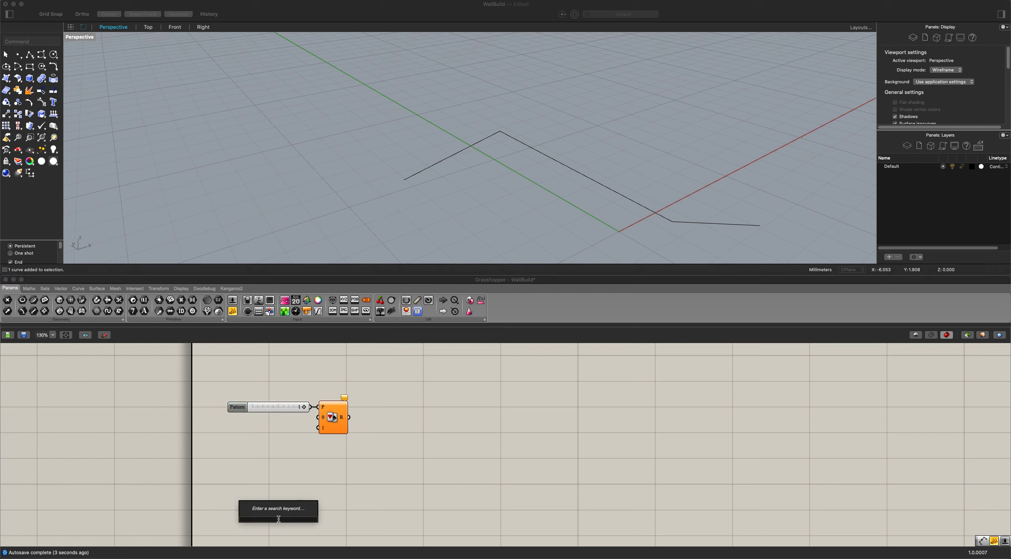
{"action": "type", "text": "1"}
{"action": "key", "text": "Return"}
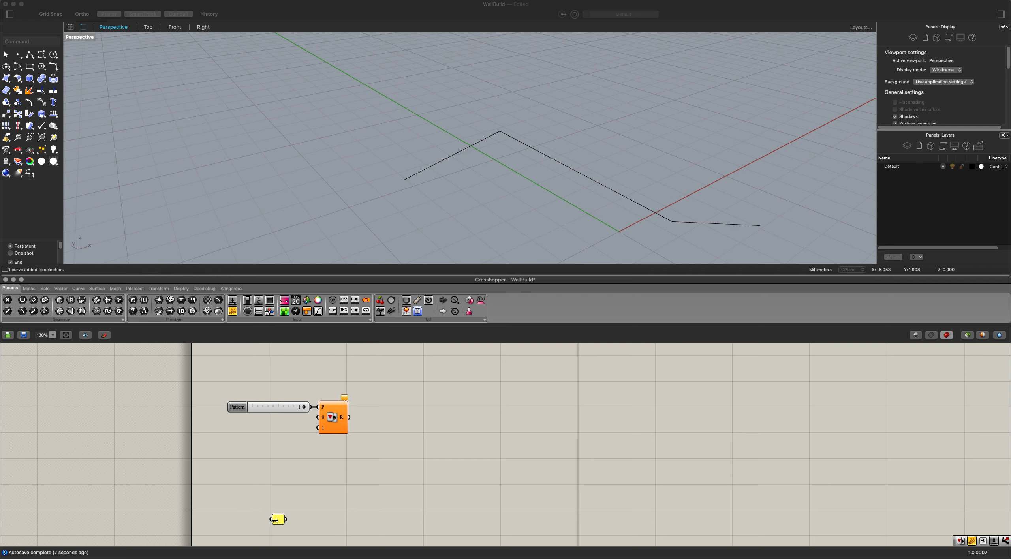
{"action": "left_click_drag", "start_coordinate": [275, 520], "coordinate": [263, 520]}
{"action": "double_click", "coordinate": [269, 466]}
{"action": "type", "text": "//-1"}
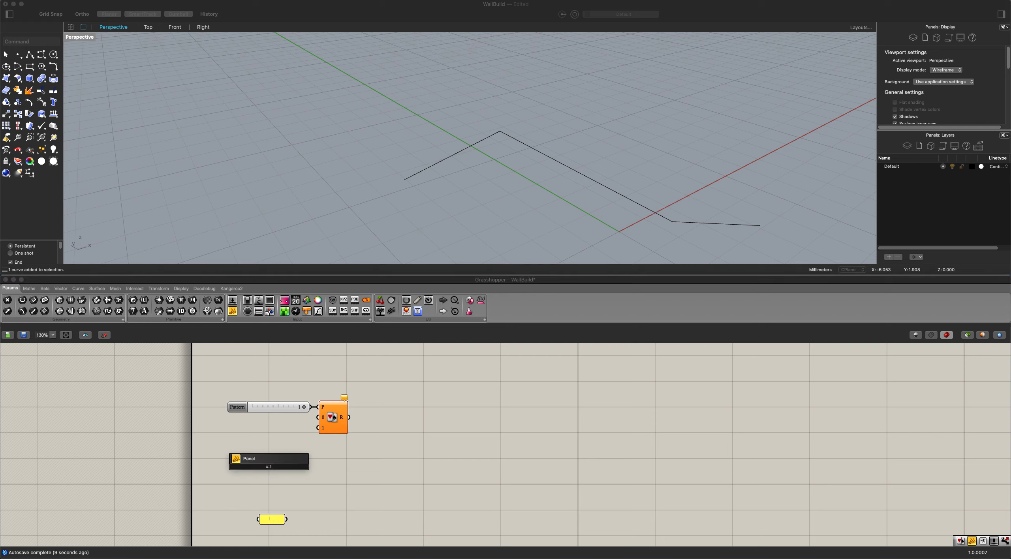
{"action": "key", "text": "Return"}
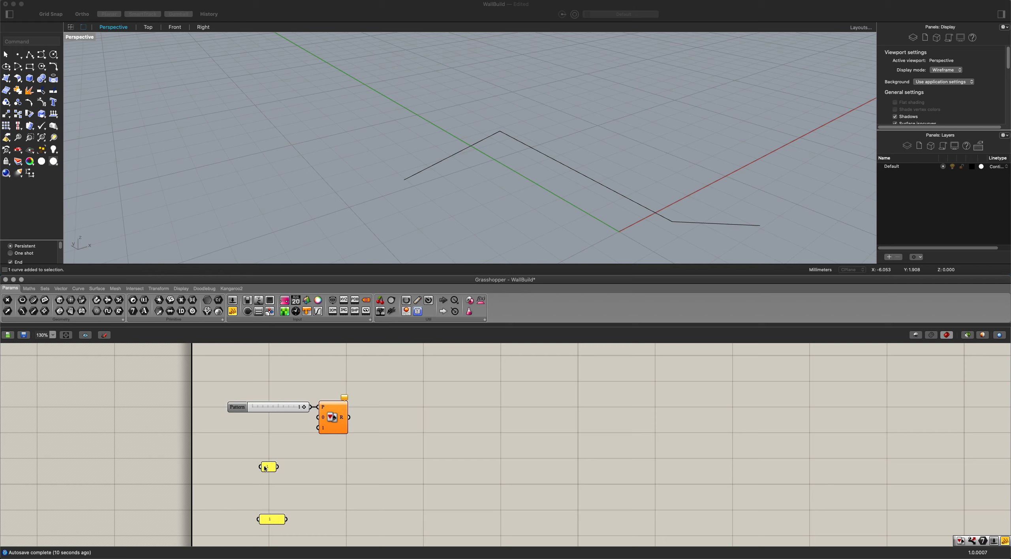
{"action": "left_click_drag", "start_coordinate": [269, 467], "coordinate": [286, 431]}
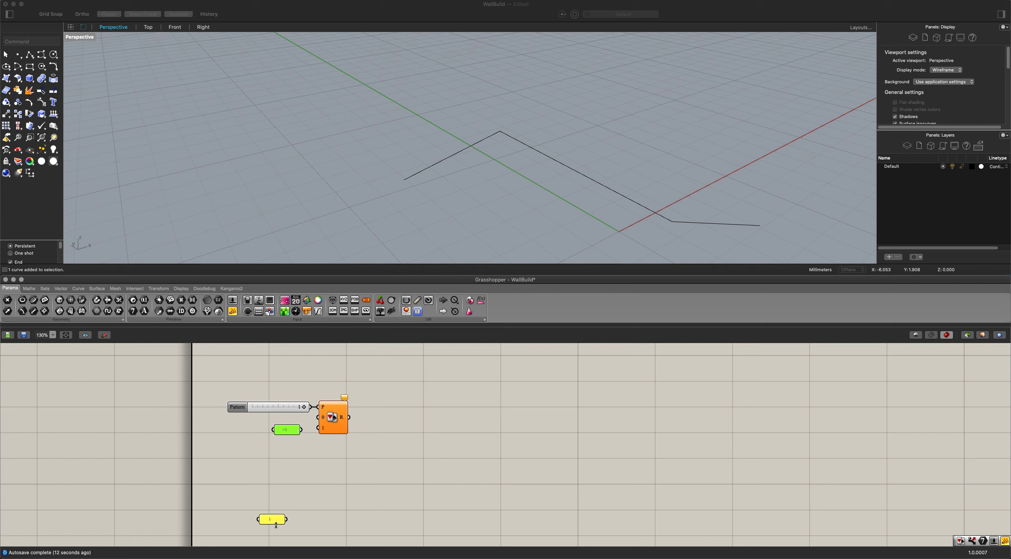
{"action": "left_click_drag", "start_coordinate": [271, 521], "coordinate": [244, 410]}
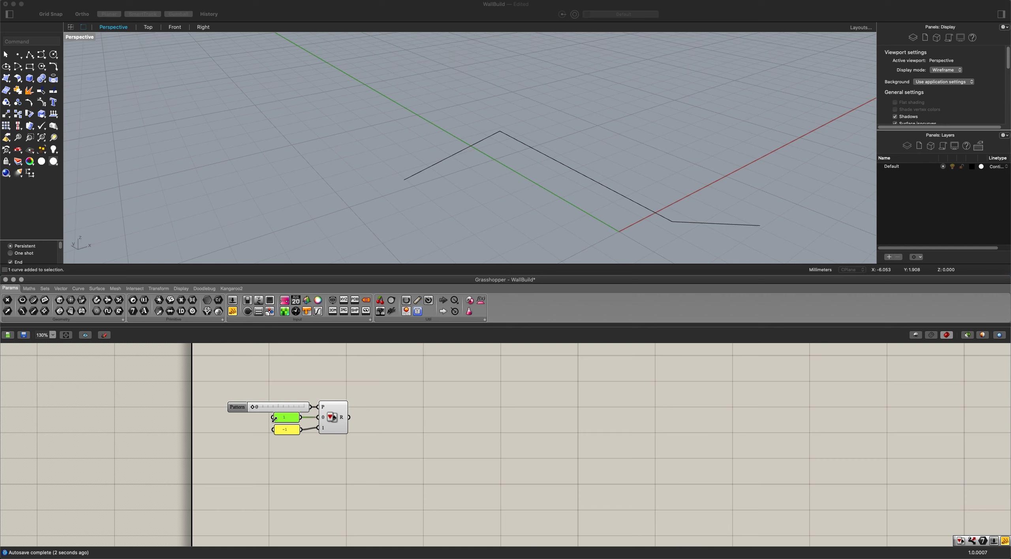
{"action": "left_click", "coordinate": [348, 452]}
Add a Curve parameter above the Pick'n'Choose group and reference the Rhino polyline in it.
{"action": "scroll", "coordinate": [357, 417], "scroll_direction": "down", "scroll_amount": 1}
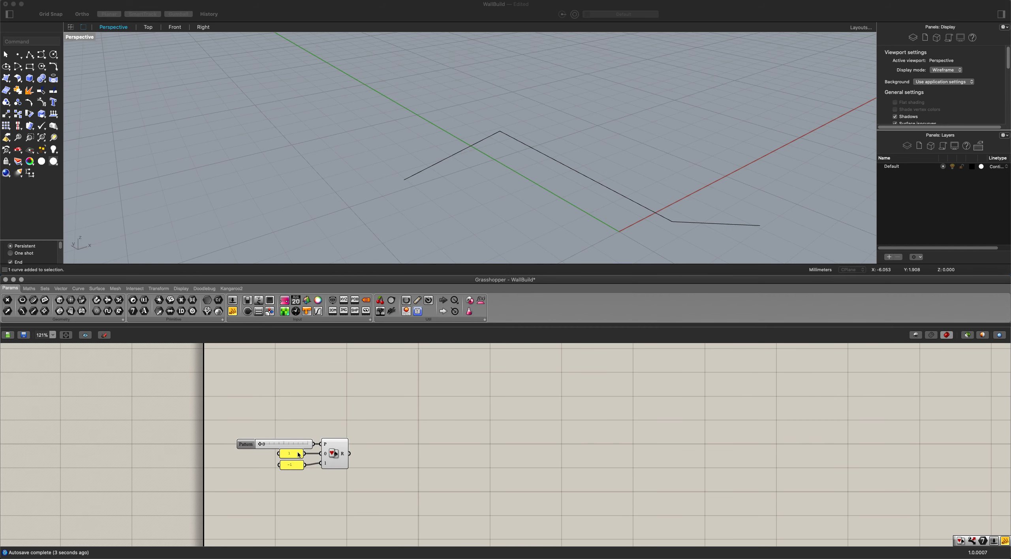
{"action": "double_click", "coordinate": [317, 384]}
{"action": "type", "text": "curve"}
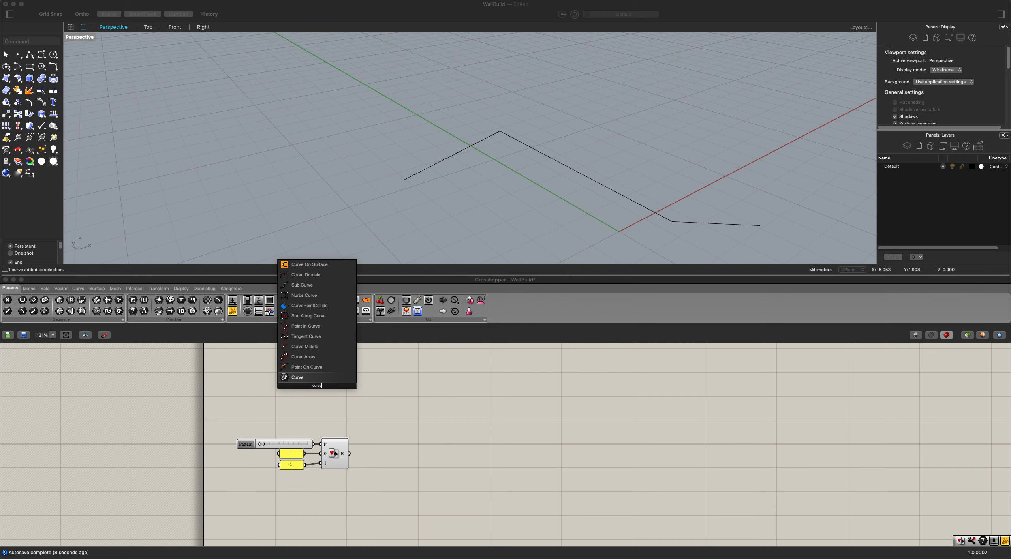
{"action": "key", "text": "Return"}
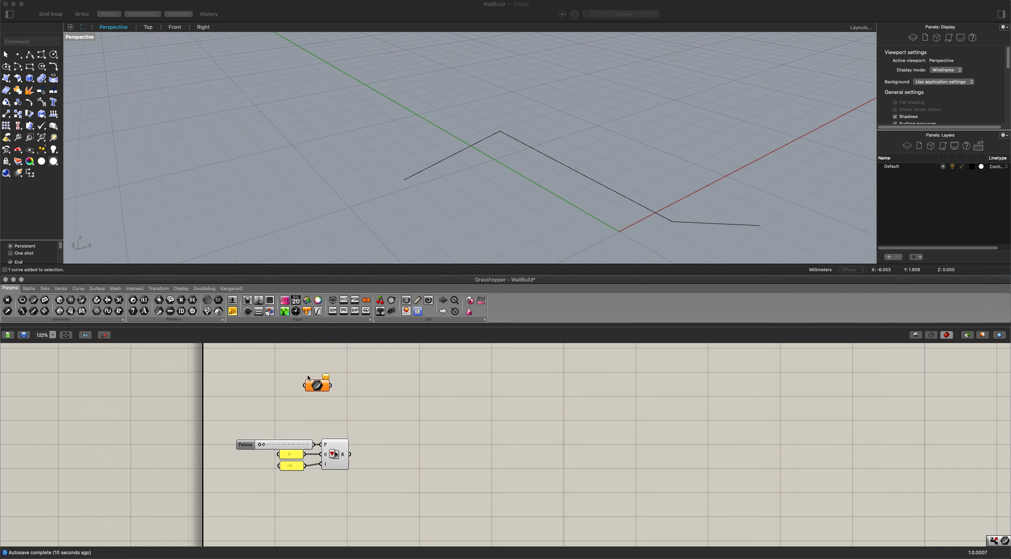
{"action": "right_click", "coordinate": [316, 389]}
{"action": "left_click", "coordinate": [355, 496]}
{"action": "left_click", "coordinate": [409, 179]}
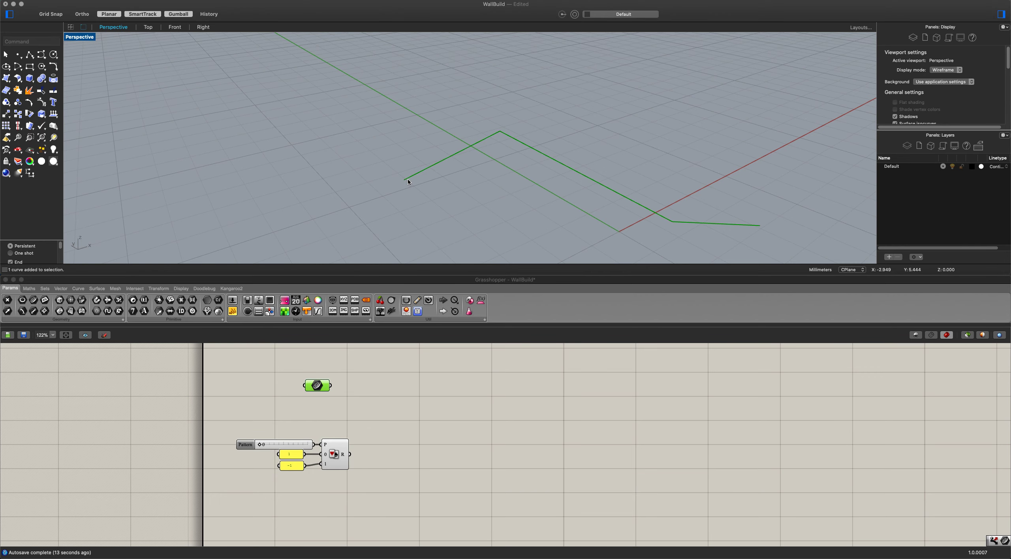
{"action": "left_click", "coordinate": [362, 381]}
{"action": "scroll", "coordinate": [372, 397], "scroll_direction": "down", "scroll_amount": 1}
{"action": "right_click_drag", "start_coordinate": [372, 397], "coordinate": [394, 403]}
{"action": "left_click_drag", "start_coordinate": [351, 390], "coordinate": [403, 370]}
Add an Offset Curve component and connect the Curve parameter to its curve input.
{"action": "scroll", "coordinate": [407, 397], "scroll_direction": "down", "scroll_amount": 2}
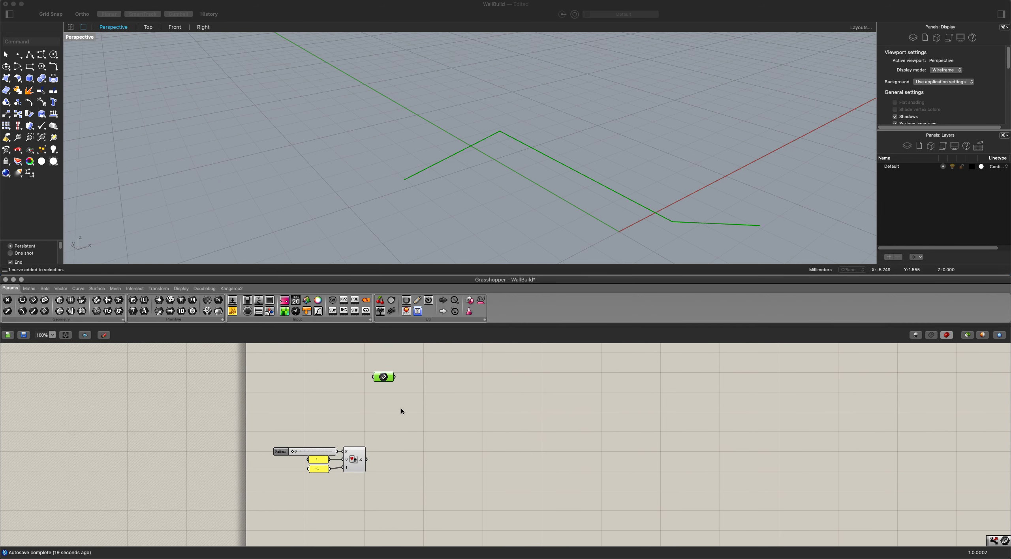
{"action": "double_click", "coordinate": [445, 420]}
{"action": "type", "text": "off"}
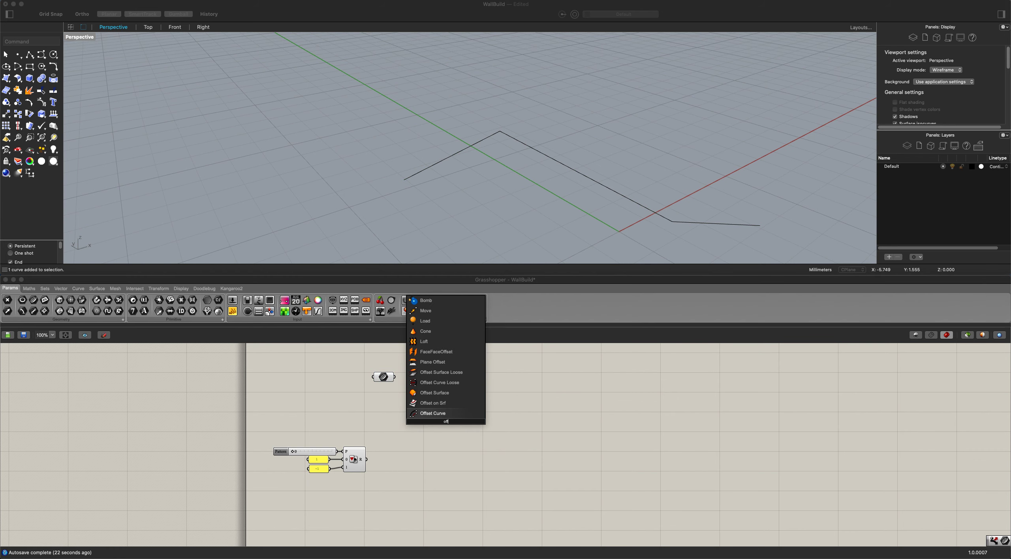
{"action": "key", "text": "Return"}
{"action": "left_click_drag", "start_coordinate": [394, 377], "coordinate": [434, 409]}
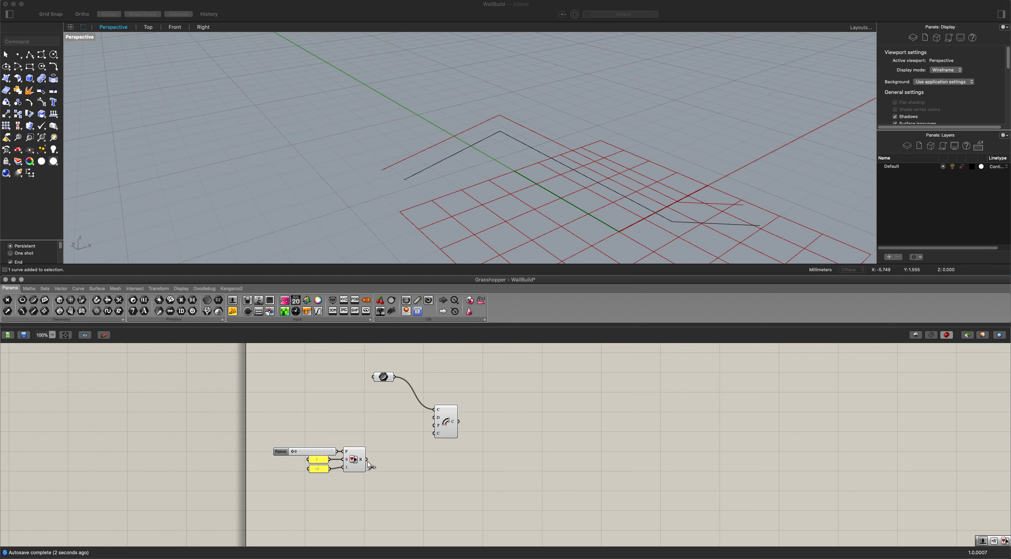
Add a Multiplication component before Offset Curve and connect the Pick'n'Choose result to its B input.
{"action": "right_click_drag", "start_coordinate": [394, 462], "coordinate": [396, 470]}
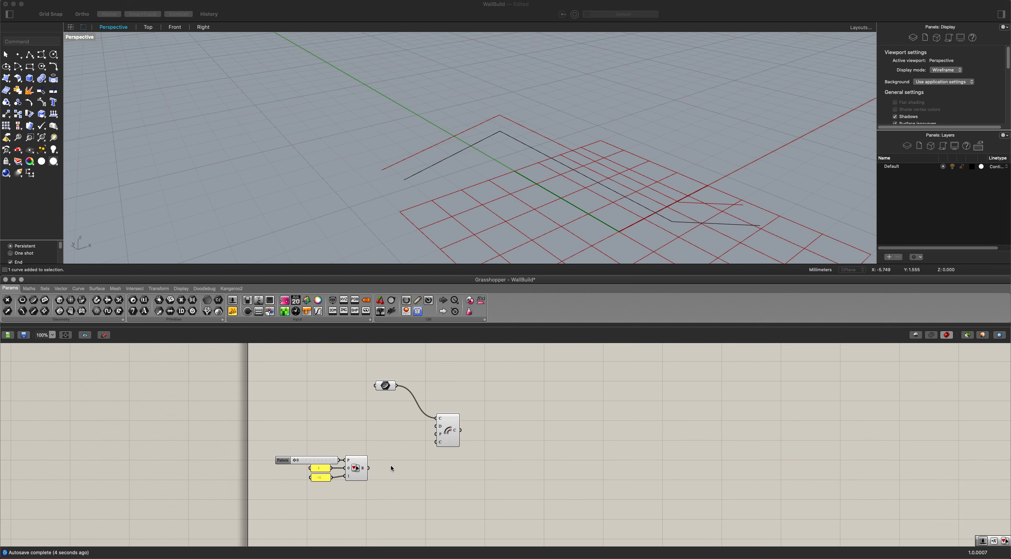
{"action": "double_click", "coordinate": [386, 432]}
{"action": "type", "text": "mult"}
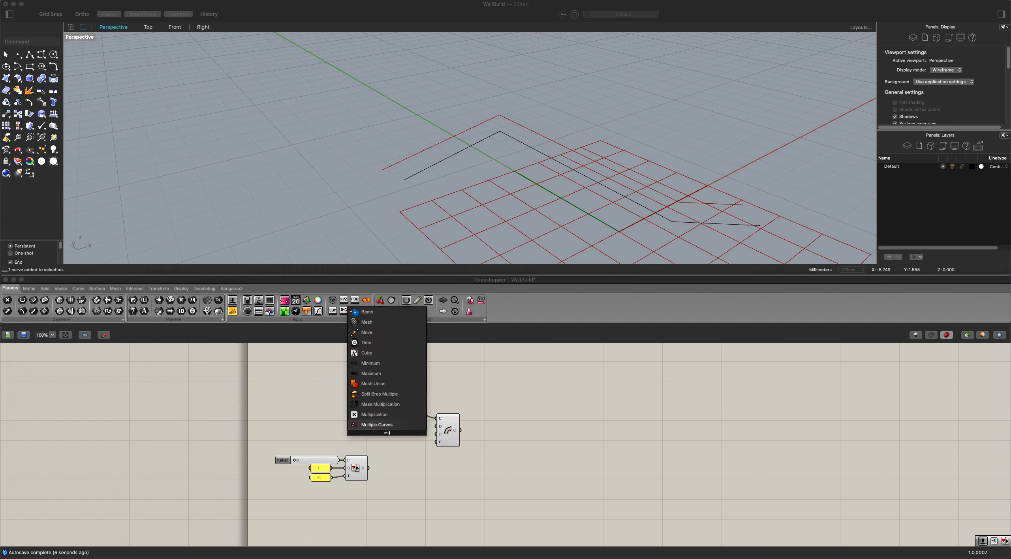
{"action": "left_click", "coordinate": [382, 425]}
{"action": "left_click_drag", "start_coordinate": [391, 441], "coordinate": [398, 437]}
{"action": "left_click_drag", "start_coordinate": [370, 469], "coordinate": [387, 434]}
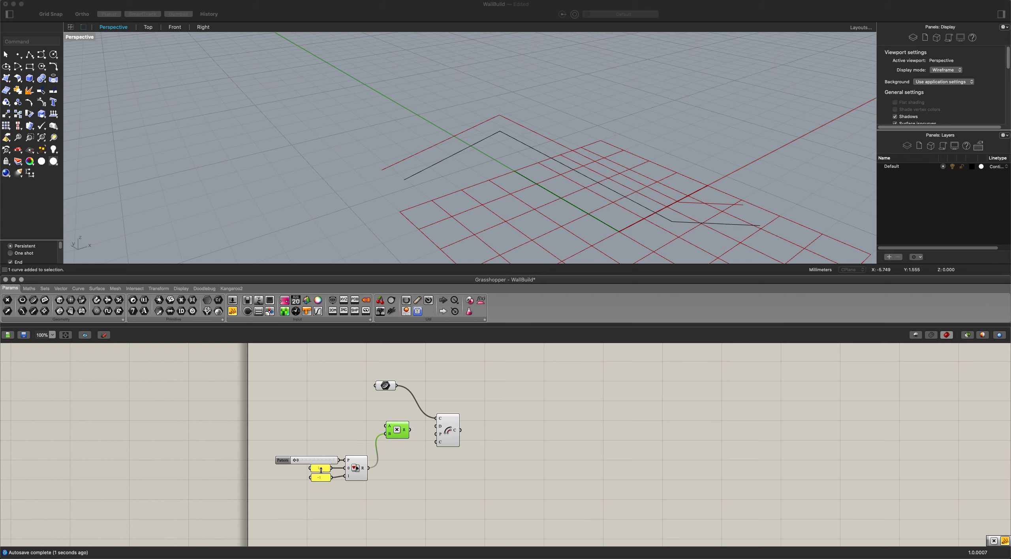
Add a number slider with value 0.6 beside the Multiplication component.
{"action": "left_click", "coordinate": [394, 461]}
{"action": "right_click_drag", "start_coordinate": [393, 461], "coordinate": [399, 464]}
{"action": "double_click", "coordinate": [325, 430]}
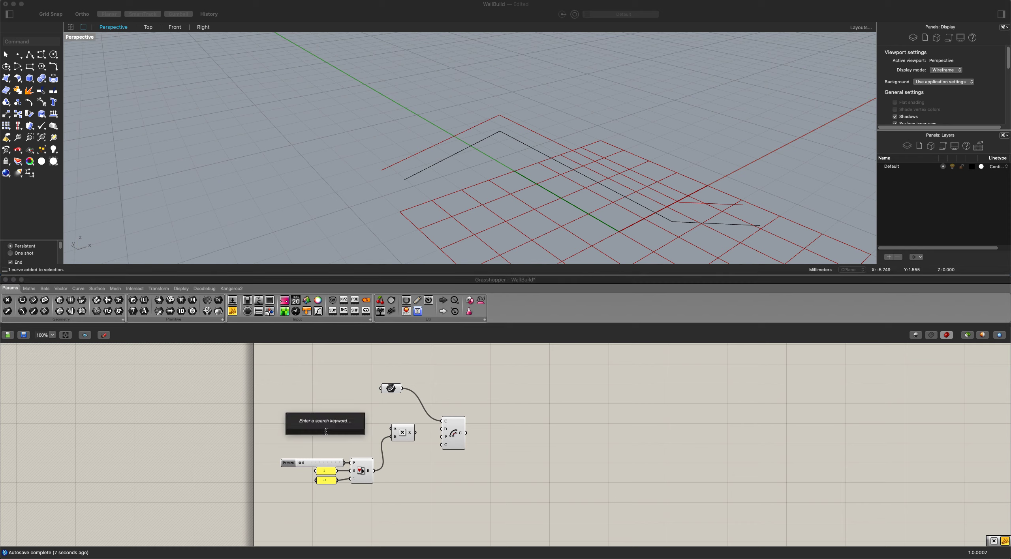
{"action": "type", "text": ".6"}
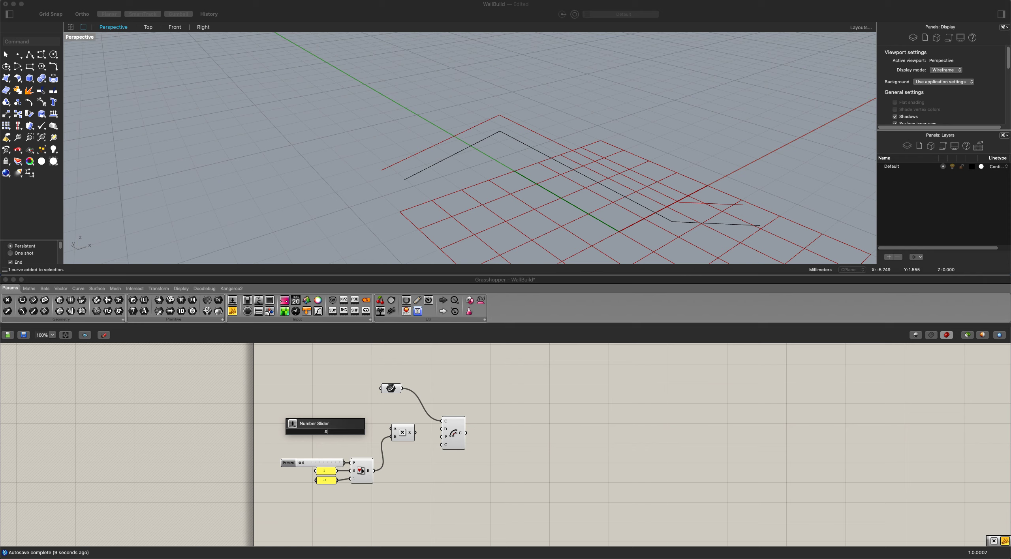
{"action": "key", "text": "Return"}
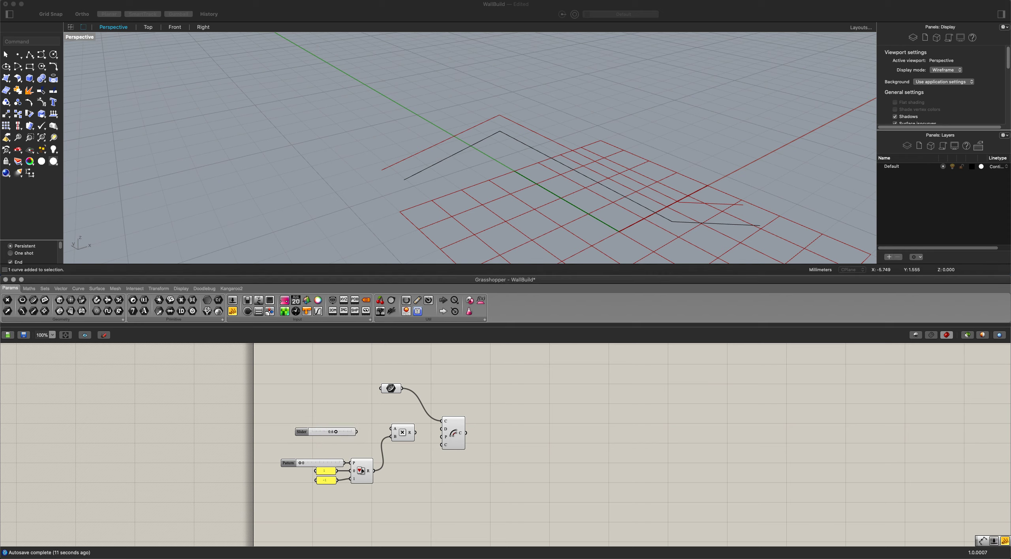
In the 0.6 slider's settings, set the maximum to 0.6 and the minimum to 0.
{"action": "double_click", "coordinate": [297, 434]}
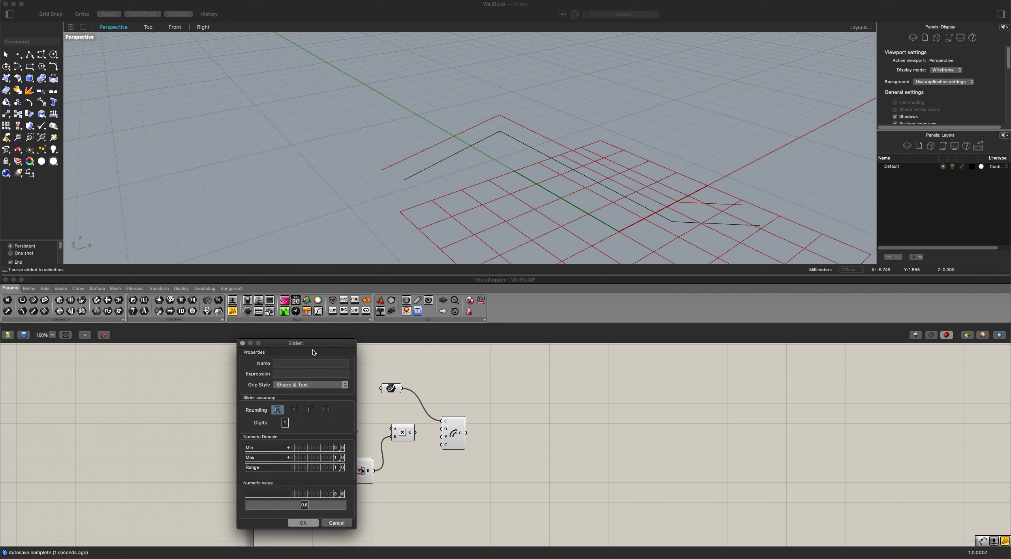
{"action": "left_click_drag", "start_coordinate": [310, 345], "coordinate": [256, 340]}
{"action": "double_click", "coordinate": [263, 454]}
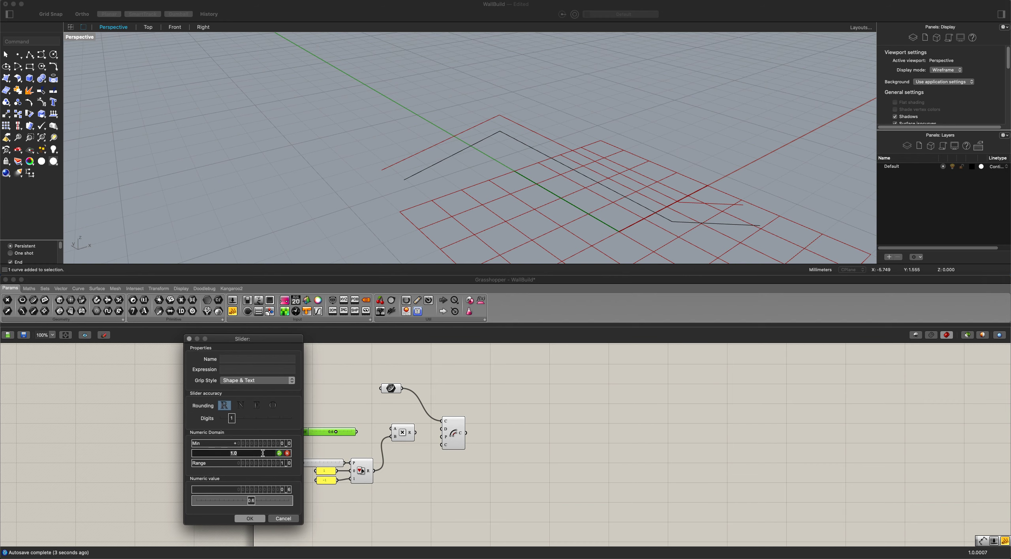
{"action": "key", "text": "BackSpace"}
{"action": "left_click", "coordinate": [279, 453]}
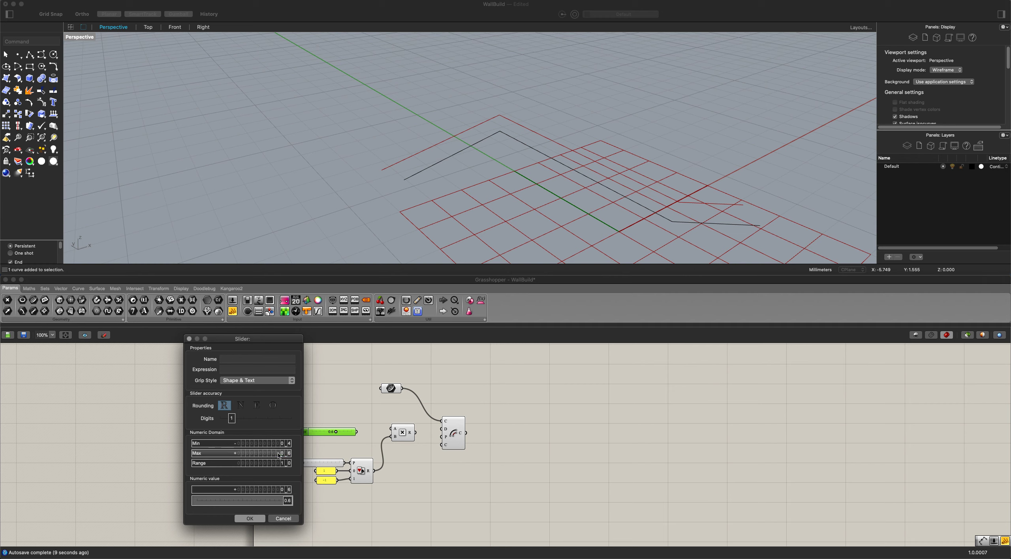
{"action": "double_click", "coordinate": [273, 444]}
{"action": "type", "text": "0"}
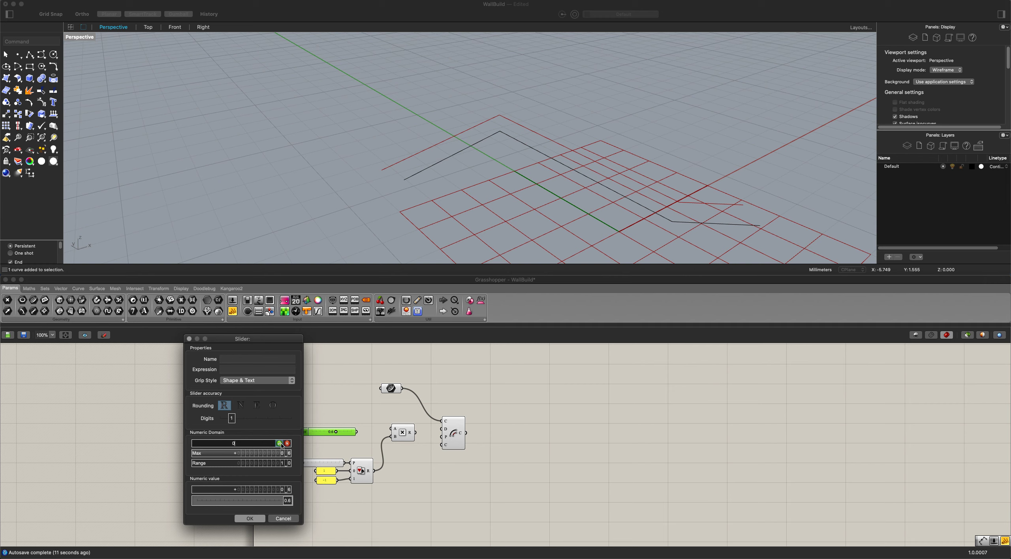
{"action": "left_click", "coordinate": [279, 443]}
Set the slider accuracy to three digits and its maximum to 0.600, and accept the settings.
{"action": "left_click_drag", "start_coordinate": [231, 419], "coordinate": [254, 421]}
{"action": "double_click", "coordinate": [251, 454]}
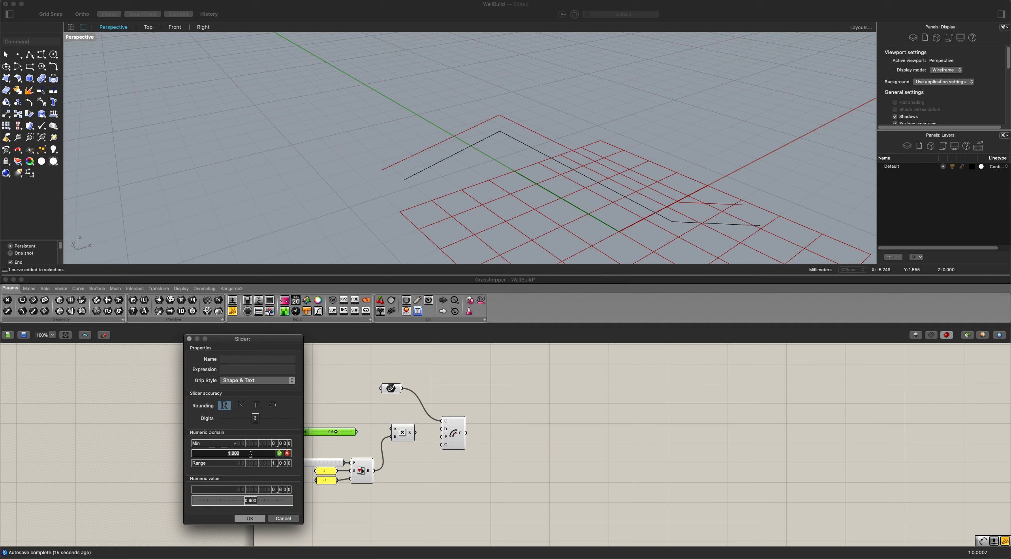
{"action": "type", "text": "0.6"}
{"action": "left_click", "coordinate": [279, 453]}
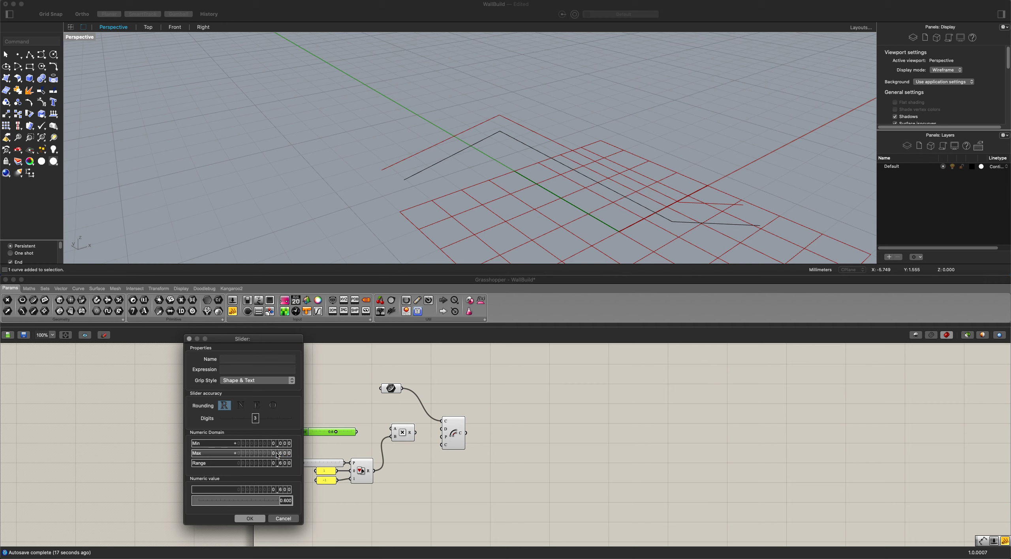
{"action": "left_click", "coordinate": [250, 519]}
Connect the slider to the Multiplication component's A input and its result to the Offset Curve distance input.
{"action": "left_click_drag", "start_coordinate": [357, 431], "coordinate": [394, 429]}
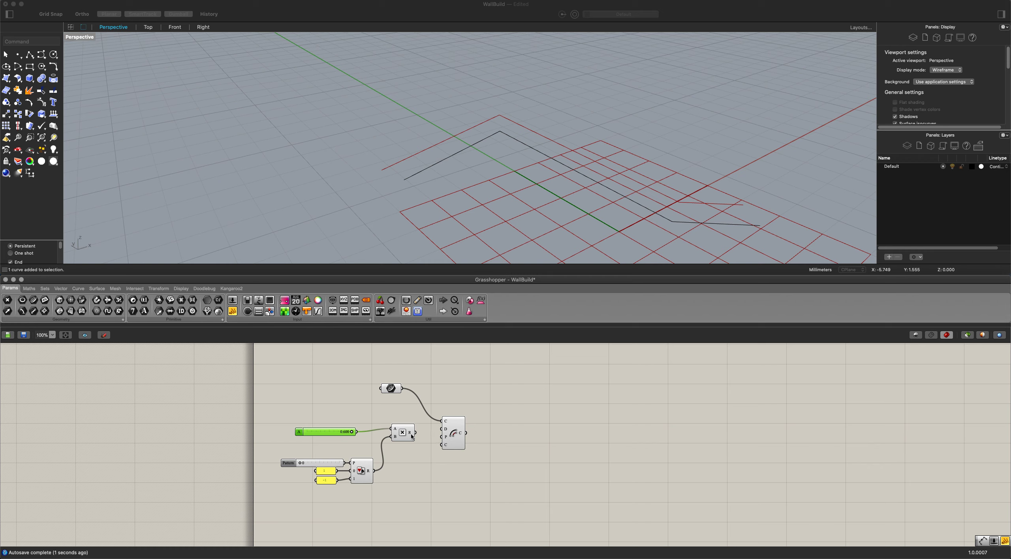
{"action": "left_click_drag", "start_coordinate": [411, 435], "coordinate": [444, 430]}
Vary the offset distance slider and inspect the offset curve beside the original polyline.
{"action": "mouse_move", "coordinate": [347, 435]}
{"action": "left_mouse_down"}
{"action": "mouse_move", "coordinate": [305, 435]}
{"action": "mouse_move", "coordinate": [348, 437]}
{"action": "left_mouse_up"}
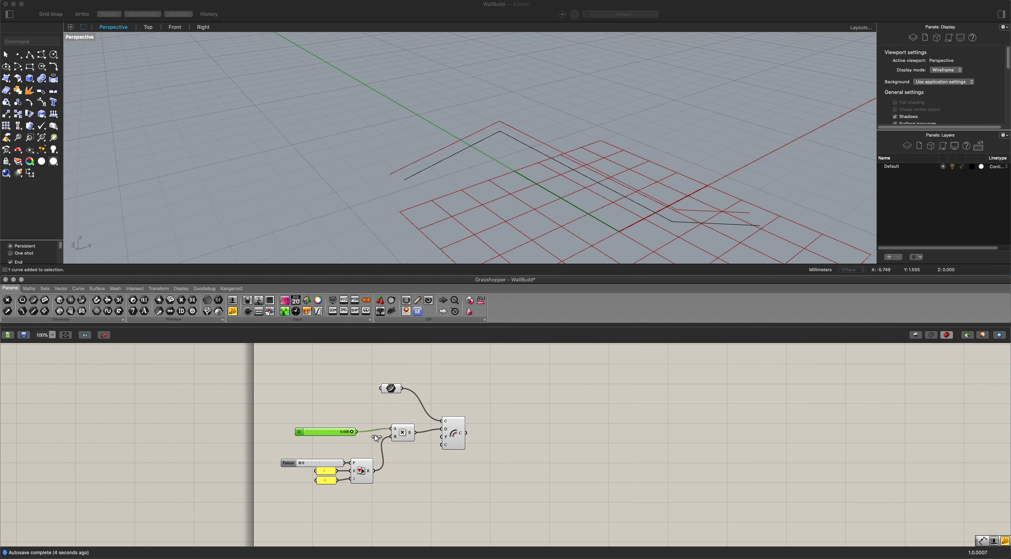
{"action": "scroll", "coordinate": [349, 443], "scroll_direction": "up", "scroll_amount": 1}
{"action": "scroll", "coordinate": [348, 443], "scroll_direction": "up", "scroll_amount": 2}
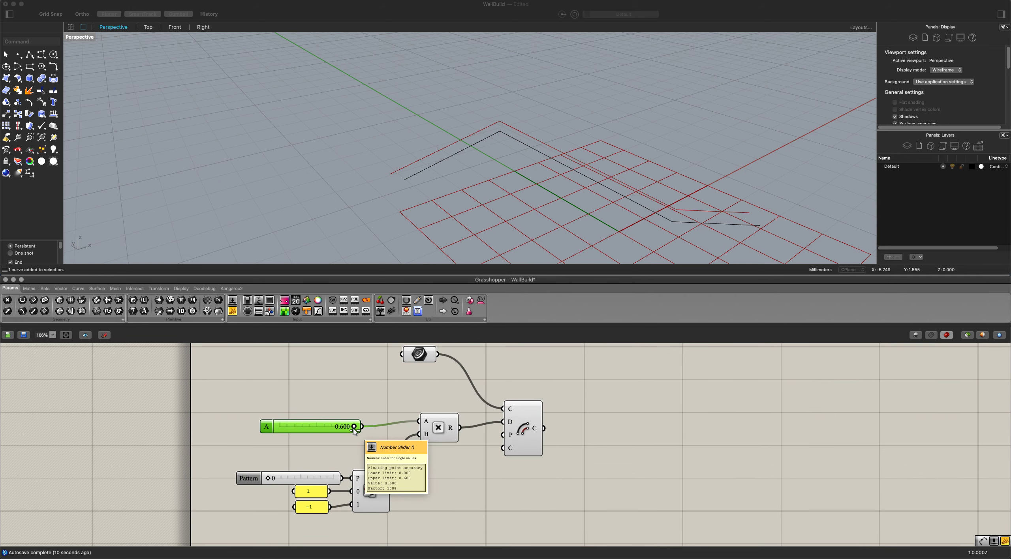
{"action": "mouse_move", "coordinate": [354, 429]}
{"action": "left_mouse_down"}
{"action": "mouse_move", "coordinate": [304, 428]}
{"action": "mouse_move", "coordinate": [358, 431]}
{"action": "left_mouse_up"}
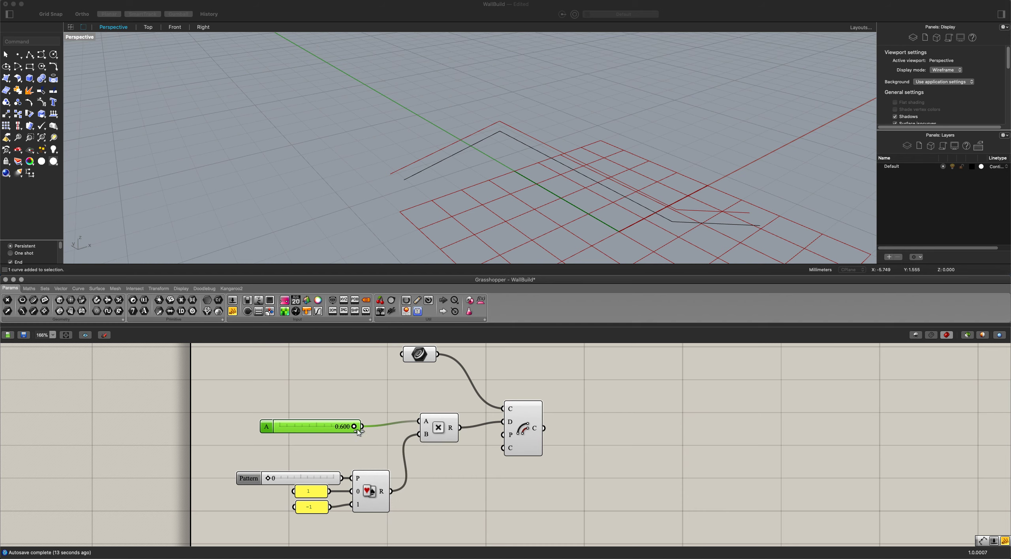
{"action": "right_click_drag", "start_coordinate": [395, 199], "coordinate": [452, 206]}
{"action": "scroll", "coordinate": [378, 387], "scroll_direction": "down", "scroll_amount": 1}
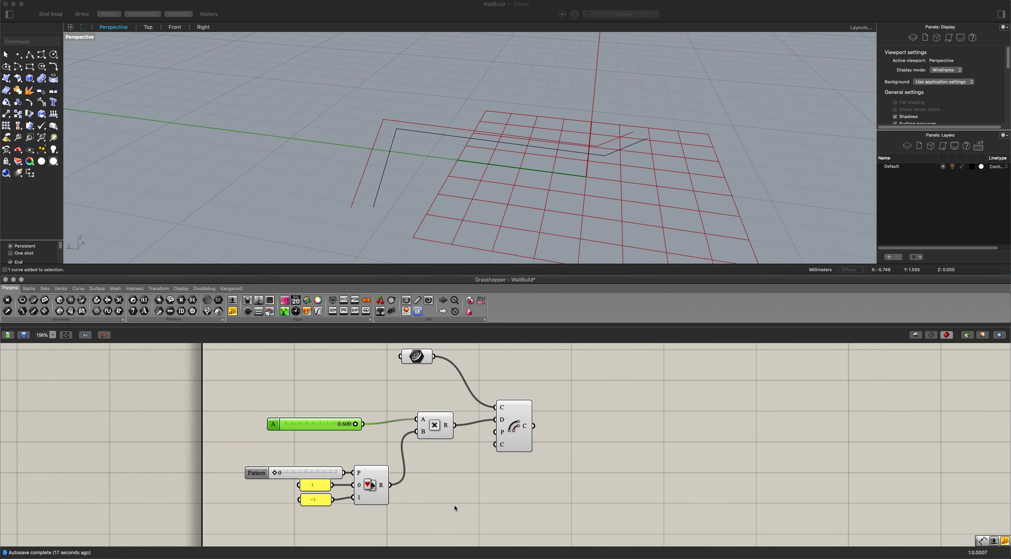
Turn off the preview of the Curve parameter, Multiplication and Pick'n'Choose components, and check the Offset Curve component's geometry.
{"action": "left_click_drag", "start_coordinate": [454, 505], "coordinate": [382, 369]}
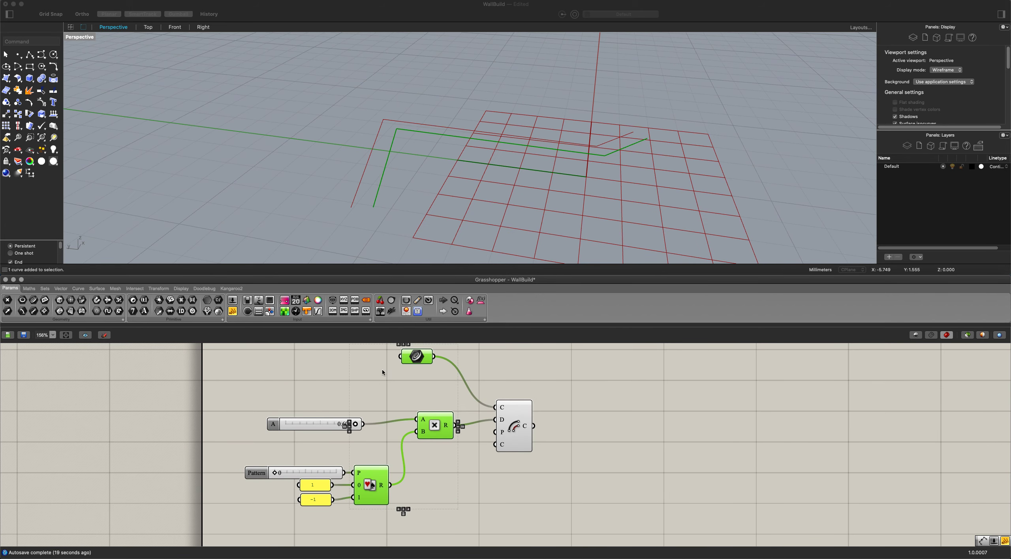
{"action": "left_click", "coordinate": [402, 404]}
{"action": "left_click", "coordinate": [518, 419]}
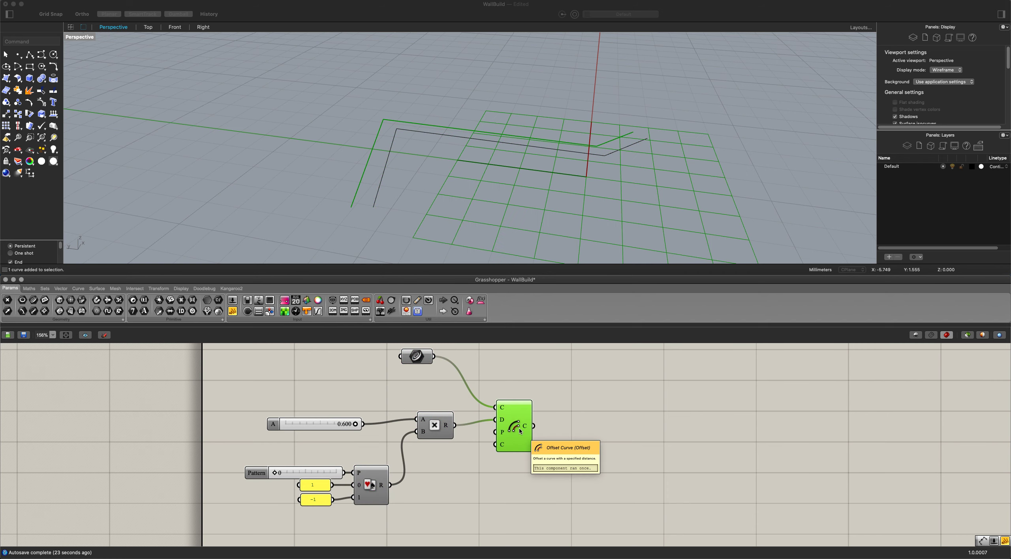
{"action": "left_click", "coordinate": [559, 444]}
{"action": "scroll", "coordinate": [513, 442], "scroll_direction": "down", "scroll_amount": 5}
{"action": "scroll", "coordinate": [525, 431], "scroll_direction": "up", "scroll_amount": 2}
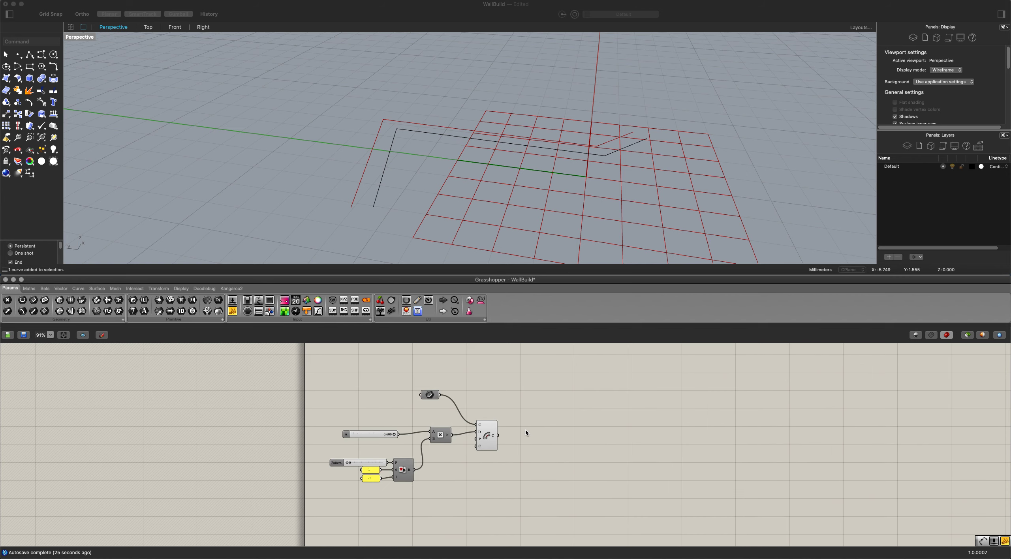
Add an Explode component after Offset Curve and duplicate it so there is one for each curve.
{"action": "double_click", "coordinate": [541, 413]}
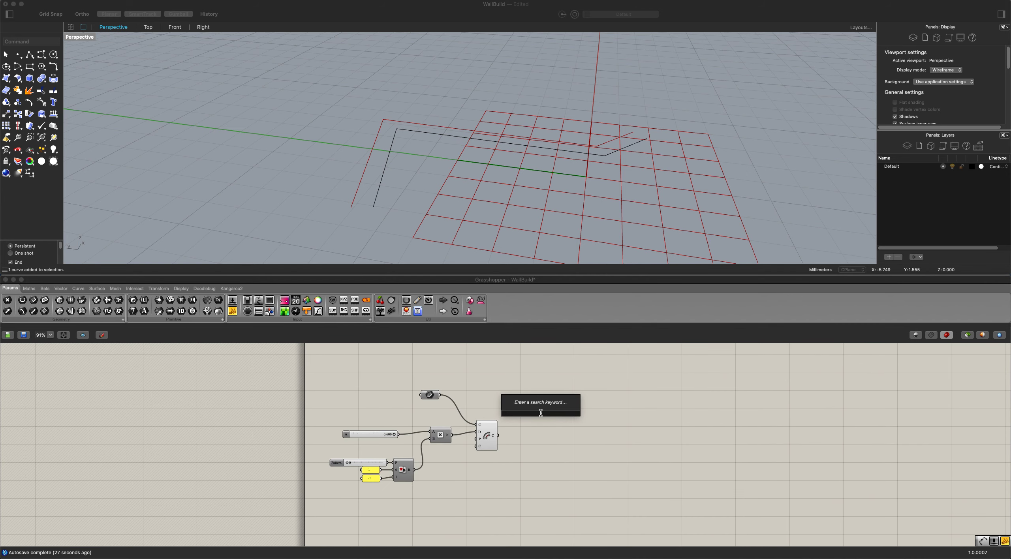
{"action": "type", "text": "explode"}
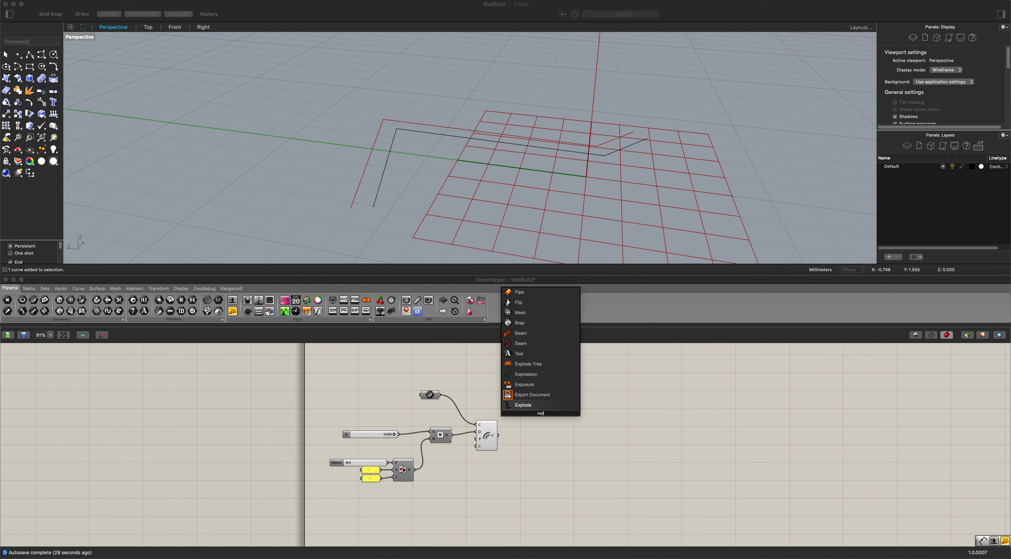
{"action": "key", "text": "Return"}
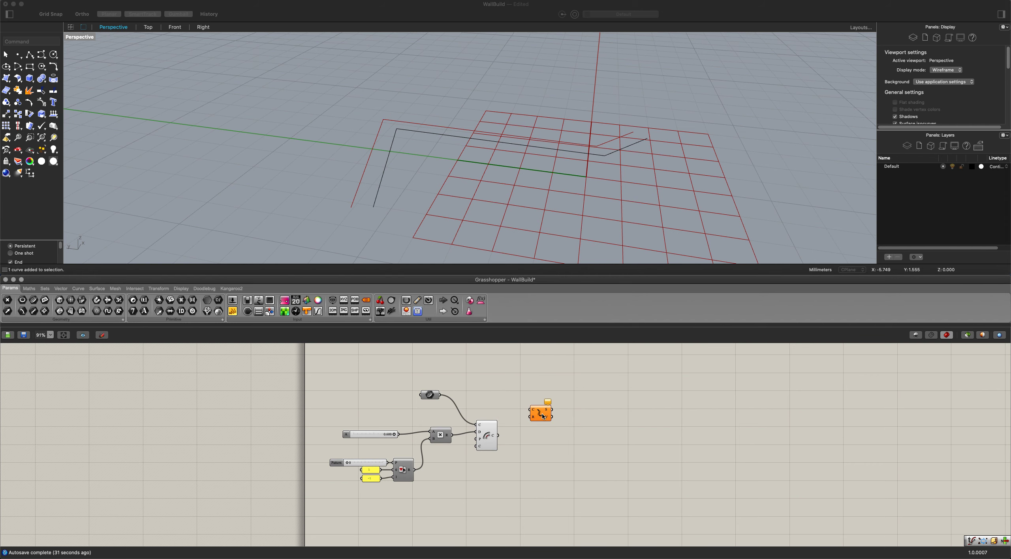
{"action": "mouse_move", "coordinate": [542, 416]}
{"action": "left_mouse_down"}
{"action": "mouse_move", "coordinate": [533, 391]}
{"action": "mouse_move", "coordinate": [543, 423]}
{"action": "left_mouse_up"}
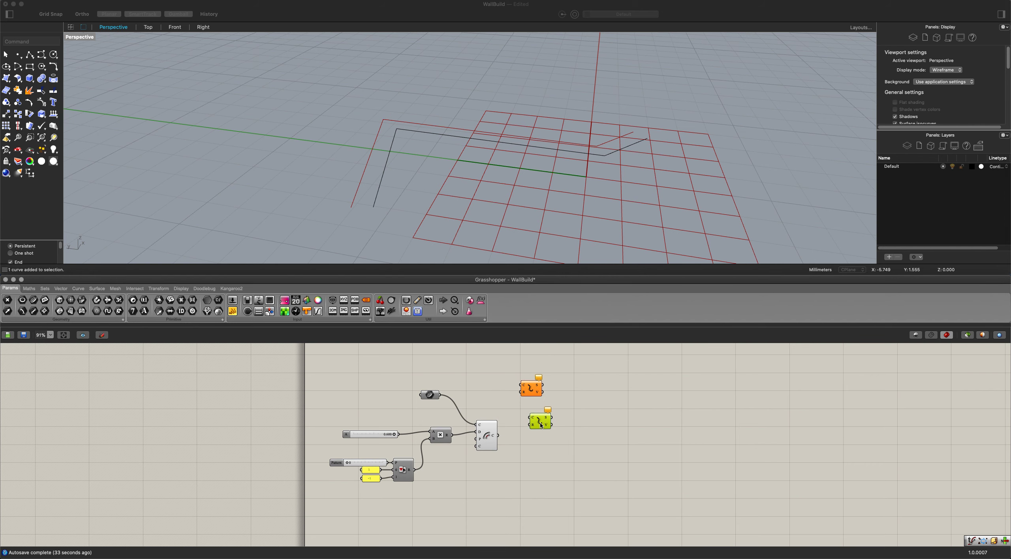
Connect the Curve parameter to the upper Explode component and the Offset Curve result to the lower one.
{"action": "scroll", "coordinate": [537, 397], "scroll_direction": "up", "scroll_amount": 3}
{"action": "left_click_drag", "start_coordinate": [366, 393], "coordinate": [509, 376]}
{"action": "left_click_drag", "start_coordinate": [469, 466], "coordinate": [527, 437]}
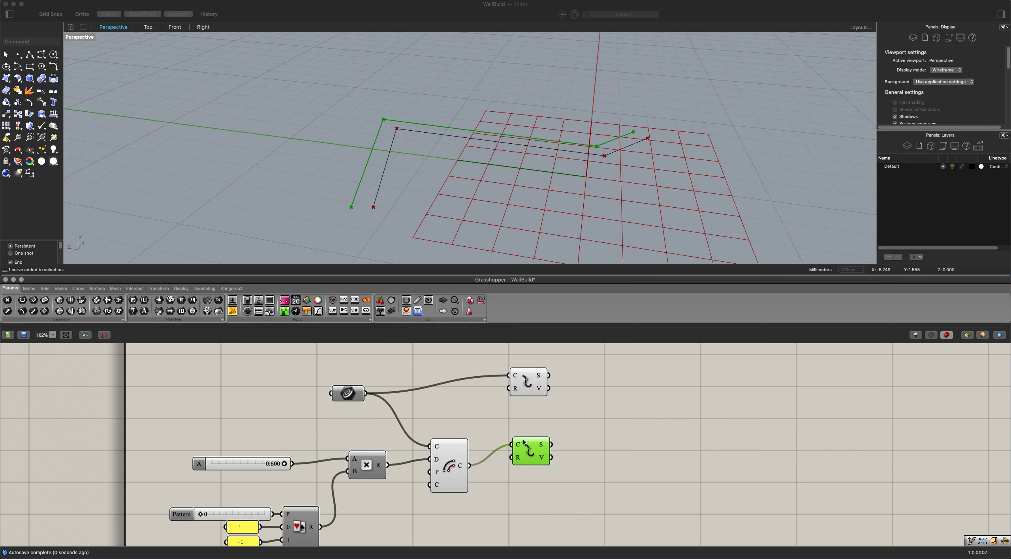
Hide the original polyline in the Rhino Perspective viewport.
{"action": "left_click", "coordinate": [385, 172]}
{"action": "type", "text": "Hide"}
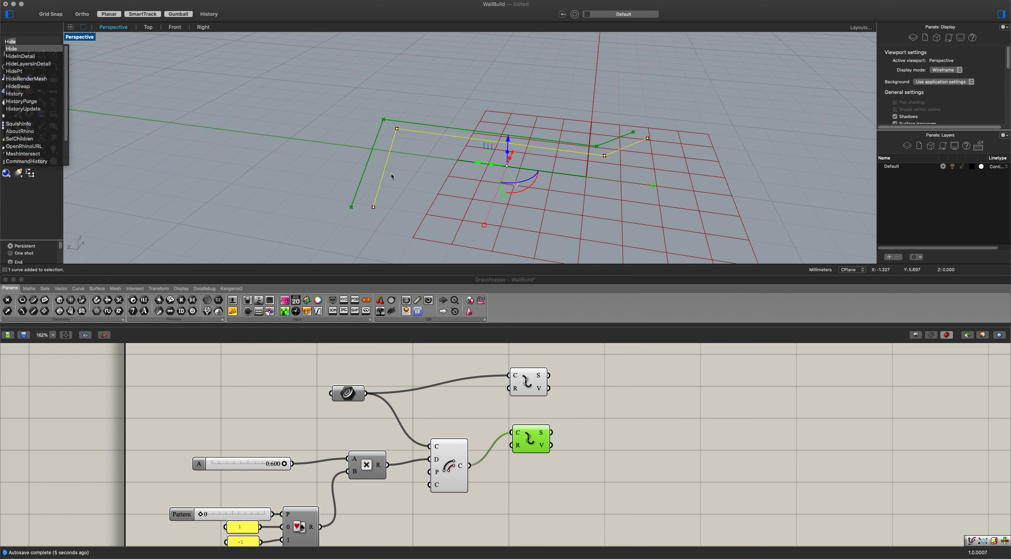
{"action": "key", "text": "Return"}
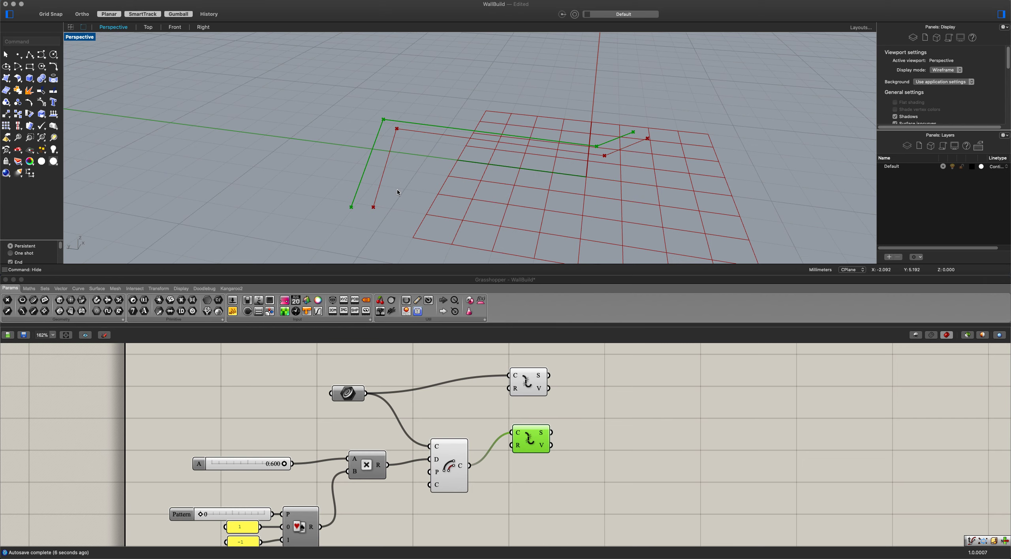
Reposition the two Explode components, aligning the upper one with the Curve parameter and the lower one directly beneath it.
{"action": "left_click", "coordinate": [566, 386]}
{"action": "scroll", "coordinate": [567, 386], "scroll_direction": "down", "scroll_amount": 1}
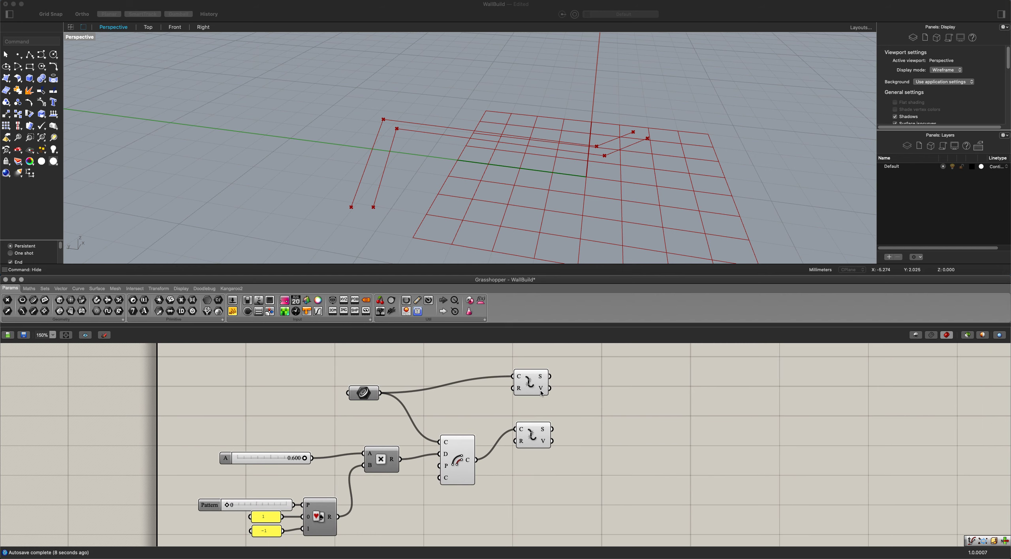
{"action": "left_click_drag", "start_coordinate": [532, 387], "coordinate": [533, 404]}
{"action": "left_click_drag", "start_coordinate": [535, 442], "coordinate": [536, 446]}
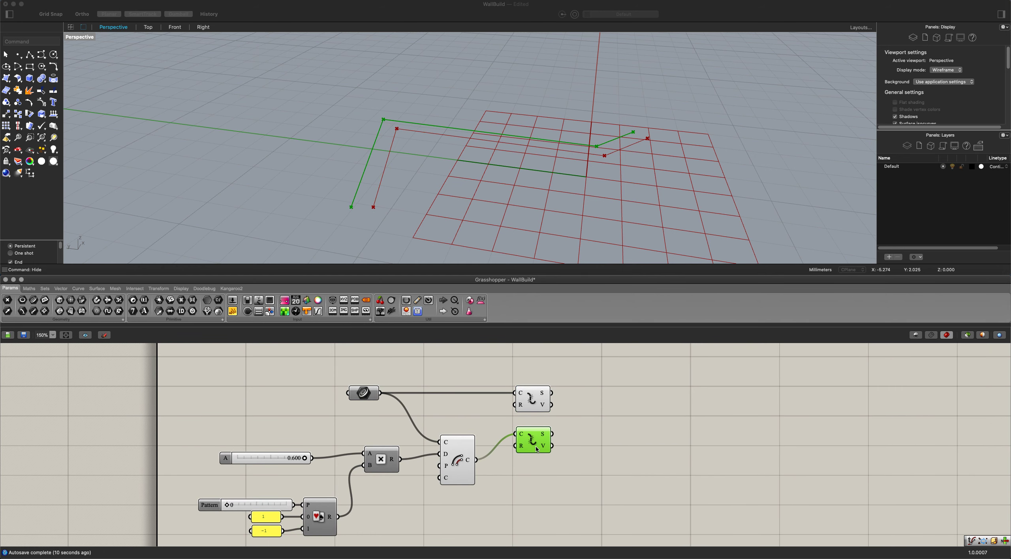
Add a Ruled Surface component and connect the segment outputs of both Explode components to its A and B inputs.
{"action": "double_click", "coordinate": [618, 419]}
{"action": "type", "text": "rul"}
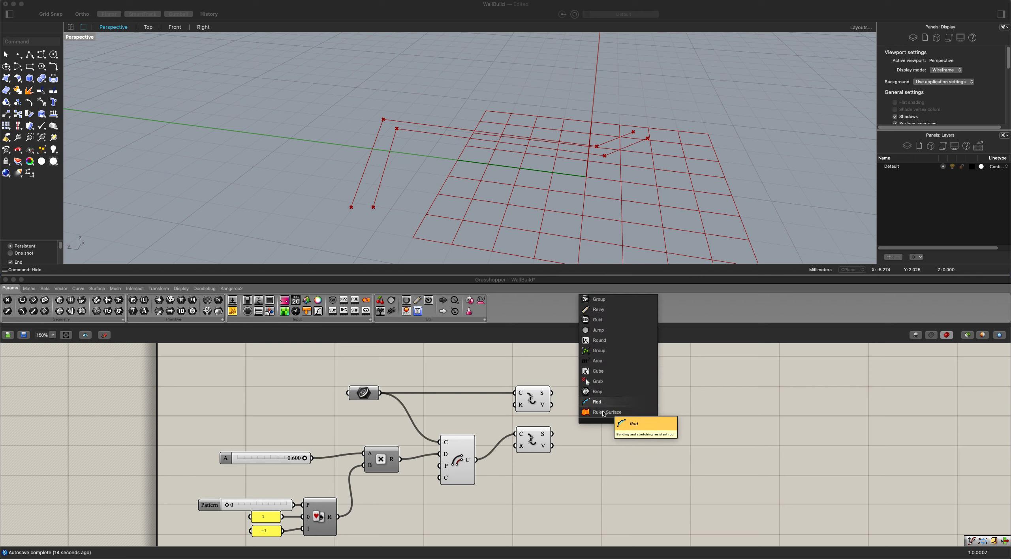
{"action": "key", "text": "Return"}
{"action": "left_click_drag", "start_coordinate": [551, 393], "coordinate": [604, 408]}
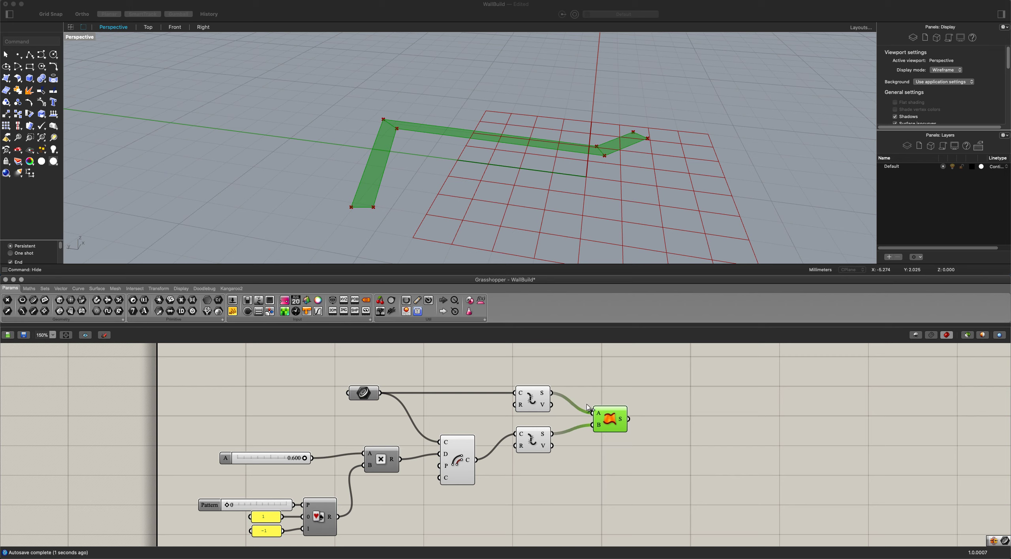
Try the offset distance and Pattern sliders and inspect the ruled surfaces from several angles.
{"action": "left_click", "coordinate": [431, 188]}
{"action": "right_click_drag", "start_coordinate": [431, 188], "coordinate": [382, 196]}
{"action": "left_click_drag", "start_coordinate": [304, 459], "coordinate": [341, 463]}
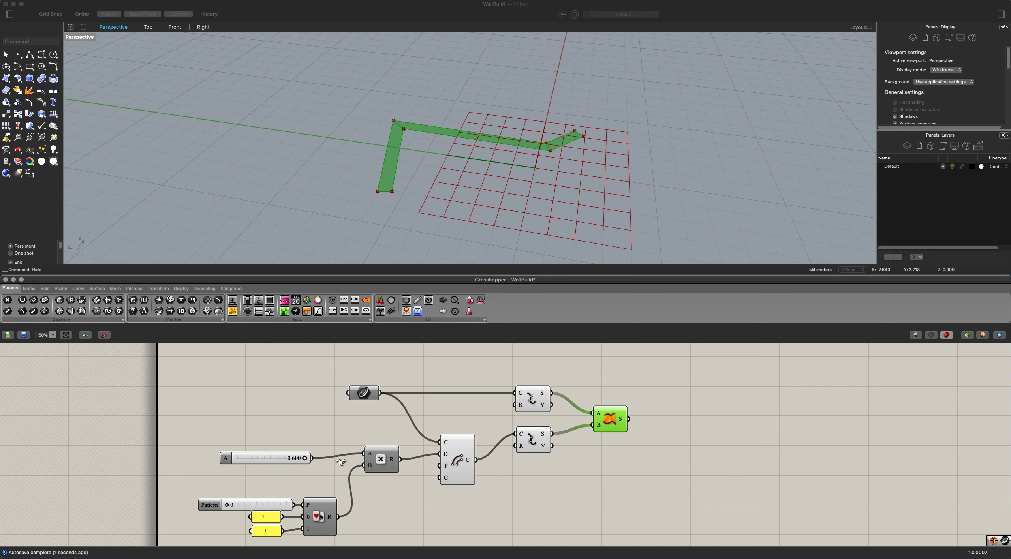
{"action": "mouse_move", "coordinate": [230, 507]}
{"action": "left_mouse_down"}
{"action": "mouse_move", "coordinate": [310, 506]}
{"action": "mouse_move", "coordinate": [204, 499]}
{"action": "mouse_move", "coordinate": [320, 499]}
{"action": "mouse_move", "coordinate": [196, 498]}
{"action": "mouse_move", "coordinate": [297, 495]}
{"action": "mouse_move", "coordinate": [215, 496]}
{"action": "left_mouse_up"}
{"action": "mouse_move", "coordinate": [446, 155]}
{"action": "right_mouse_down"}
{"action": "mouse_move", "coordinate": [424, 155]}
{"action": "mouse_move", "coordinate": [454, 166]}
{"action": "right_mouse_up"}
{"action": "scroll", "coordinate": [435, 156], "scroll_direction": "up", "scroll_amount": 3}
{"action": "scroll", "coordinate": [540, 449], "scroll_direction": "down", "scroll_amount": 3}
{"action": "left_click", "coordinate": [555, 461]}
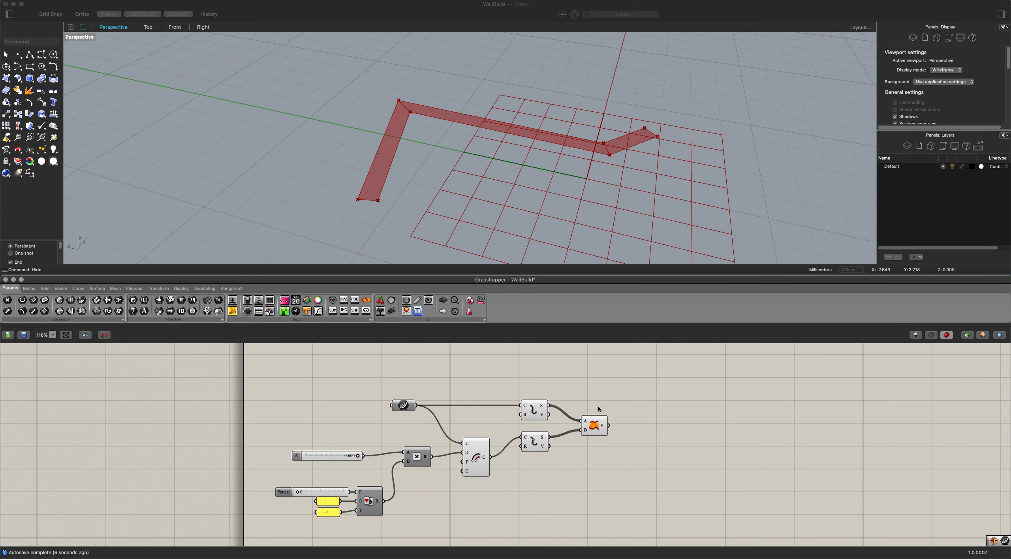
Add a Brep Join component after Ruled Surface and connect the surface output to its brep input.
{"action": "right_click_drag", "start_coordinate": [635, 429], "coordinate": [559, 400]}
{"action": "double_click", "coordinate": [574, 406]}
{"action": "type", "text": "be"}
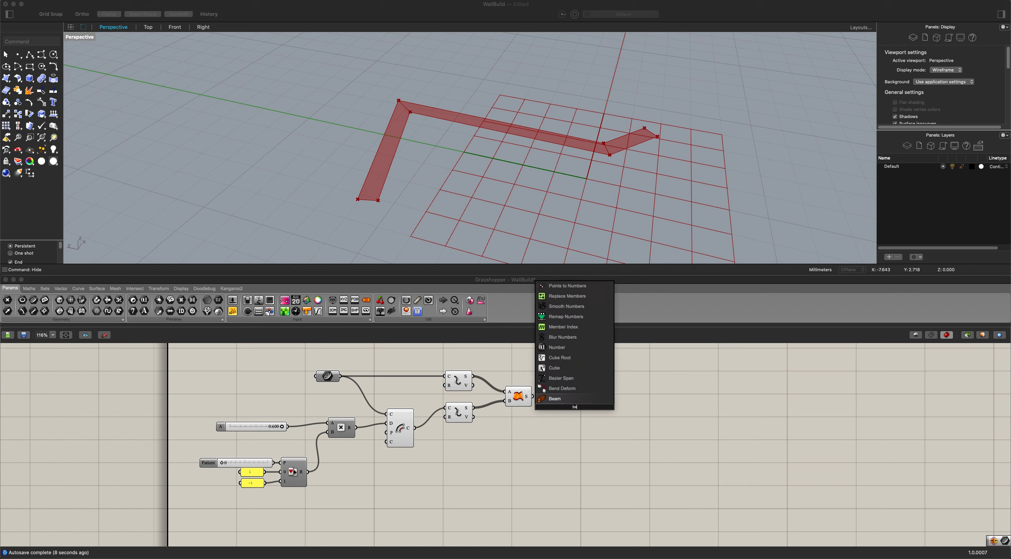
{"action": "type", "text": "ep"}
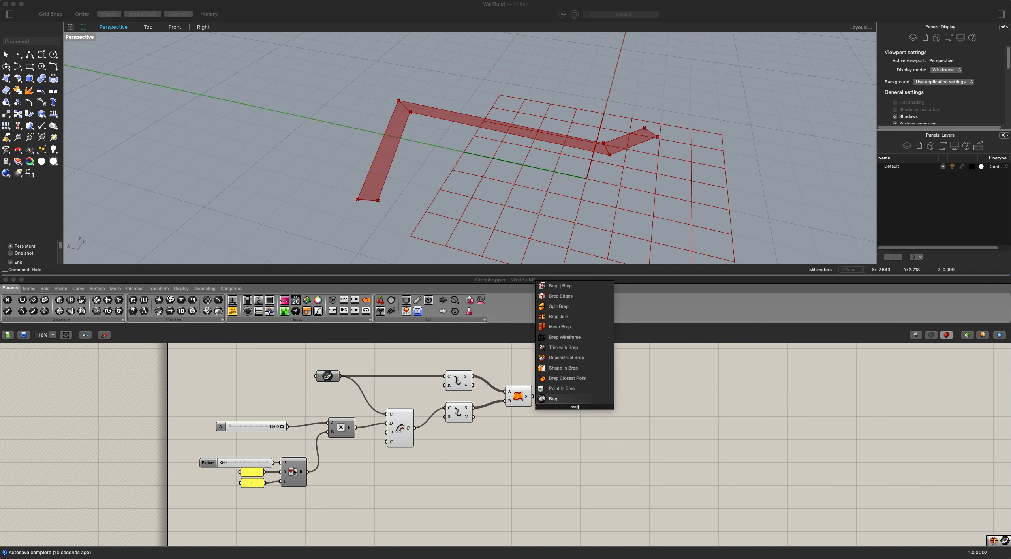
{"action": "key", "text": "Up"}
{"action": "key", "text": "Up"}
{"action": "key", "text": "Up"}
{"action": "key", "text": "Up"}
{"action": "key", "text": "Up"}
{"action": "key", "text": "Up"}
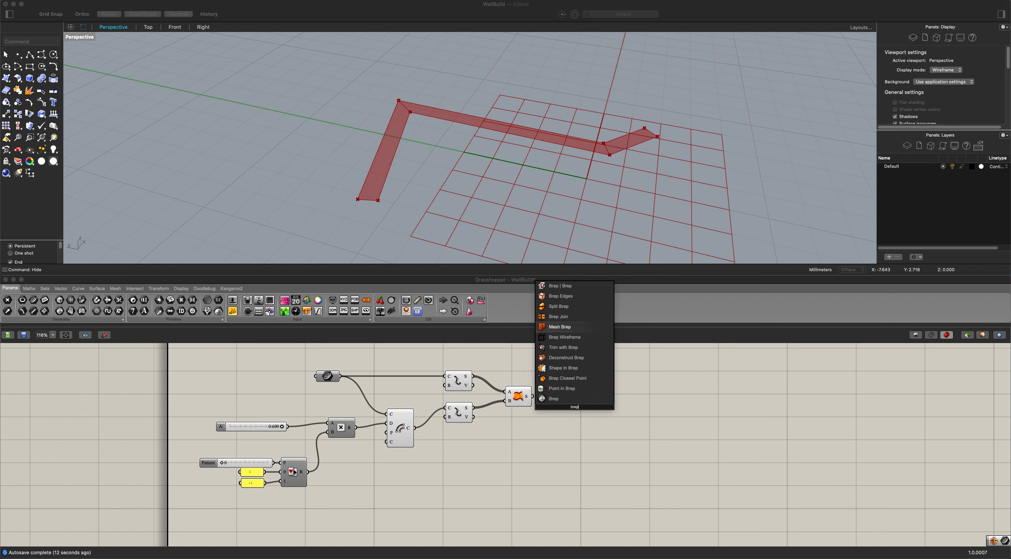
{"action": "key", "text": "Return"}
{"action": "scroll", "coordinate": [575, 409], "scroll_direction": "up", "scroll_amount": 1}
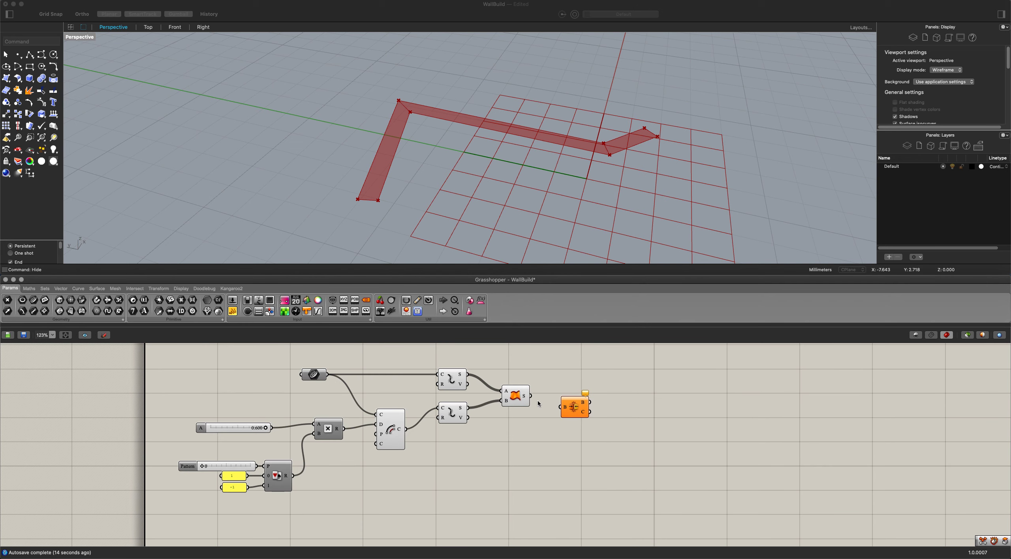
{"action": "mouse_move", "coordinate": [544, 403]}
{"action": "left_mouse_down"}
{"action": "mouse_move", "coordinate": [561, 407]}
{"action": "mouse_move", "coordinate": [552, 395]}
{"action": "mouse_move", "coordinate": [561, 404]}
{"action": "left_mouse_up"}
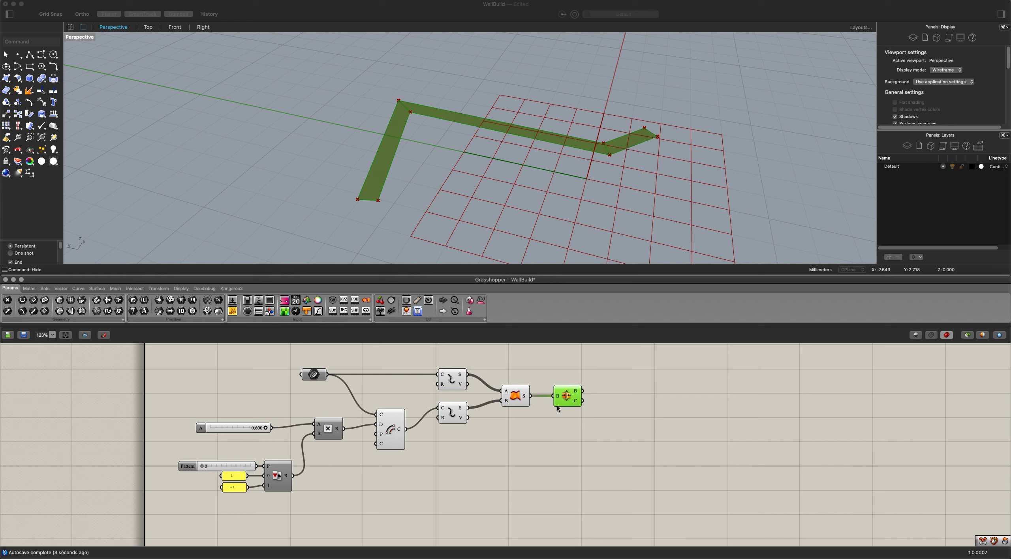
Group the Curve, distance slider, Multiplication, Offset, both Explode and Ruled Surface components and name the group Base Layer.
{"action": "left_click_drag", "start_coordinate": [529, 439], "coordinate": [204, 368]}
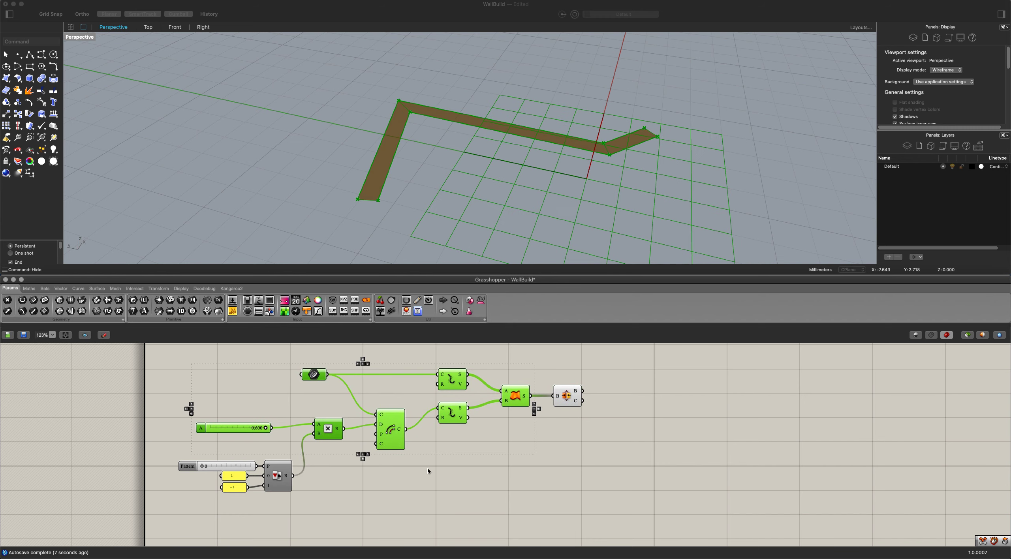
{"action": "right_click", "coordinate": [358, 385]}
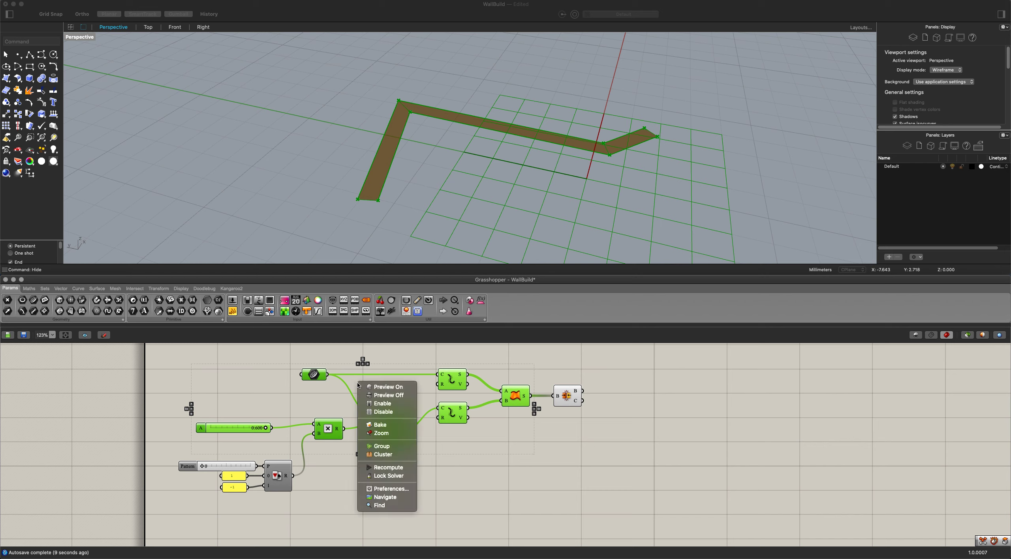
{"action": "left_click", "coordinate": [382, 446]}
{"action": "right_click", "coordinate": [379, 380]}
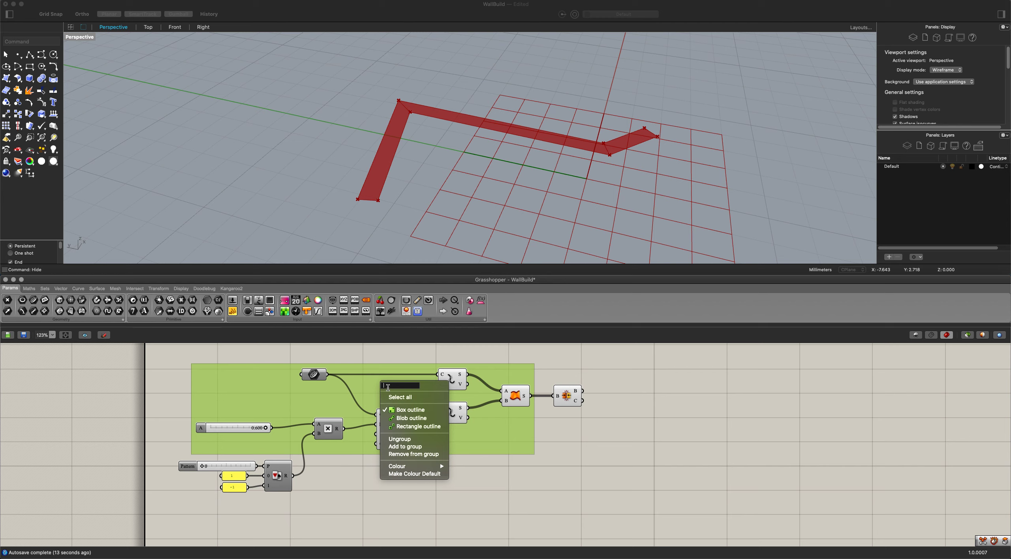
{"action": "type", "text": "Base Layer"}
{"action": "left_click", "coordinate": [520, 463]}
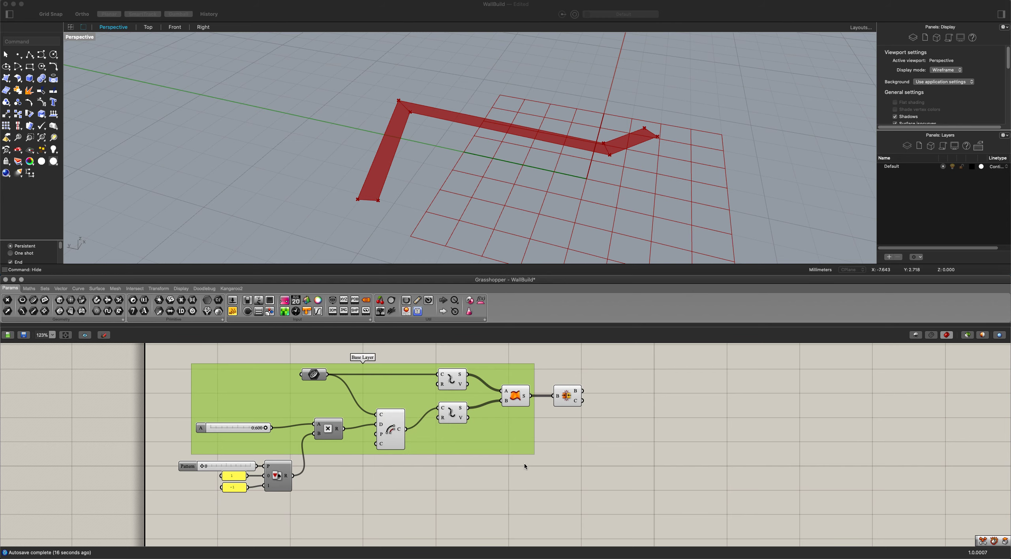
Duplicate the Base Layer group and place the copy below and slightly to the side of the original.
{"action": "left_click_drag", "start_coordinate": [541, 459], "coordinate": [171, 350]}
{"action": "scroll", "coordinate": [352, 445], "scroll_direction": "down", "scroll_amount": 1}
{"action": "right_click_drag", "start_coordinate": [352, 445], "coordinate": [356, 413]}
{"action": "key", "text": "super+c"}
{"action": "key", "text": "super+v"}
{"action": "scroll", "coordinate": [401, 445], "scroll_direction": "down", "scroll_amount": 2}
{"action": "left_click_drag", "start_coordinate": [386, 411], "coordinate": [485, 492]}
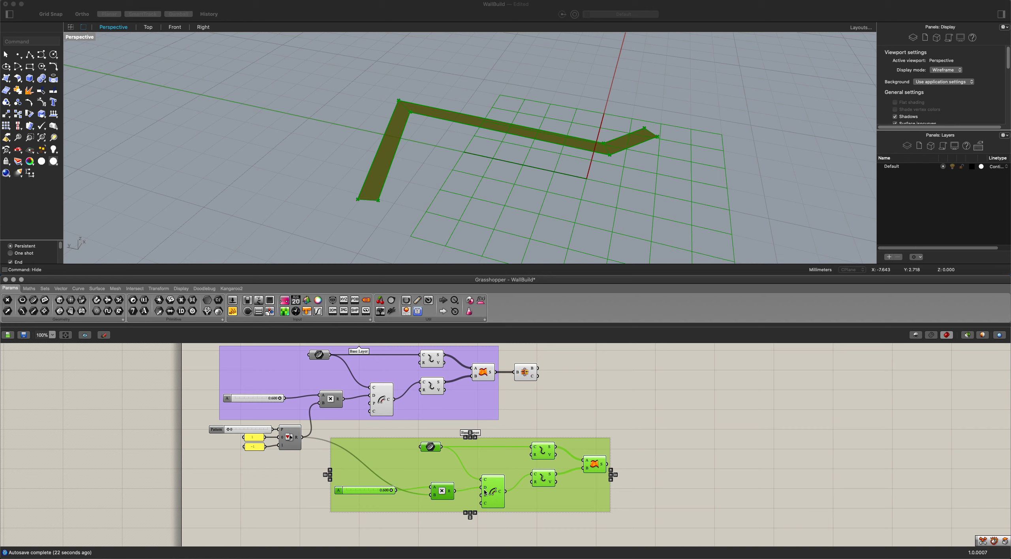
Feed the copied group's upper Explode and Offset from the first group's offset curve output and delete the copied Curve parameter.
{"action": "left_click", "coordinate": [283, 482]}
{"action": "left_click", "coordinate": [427, 453]}
{"action": "left_click", "coordinate": [429, 447]}
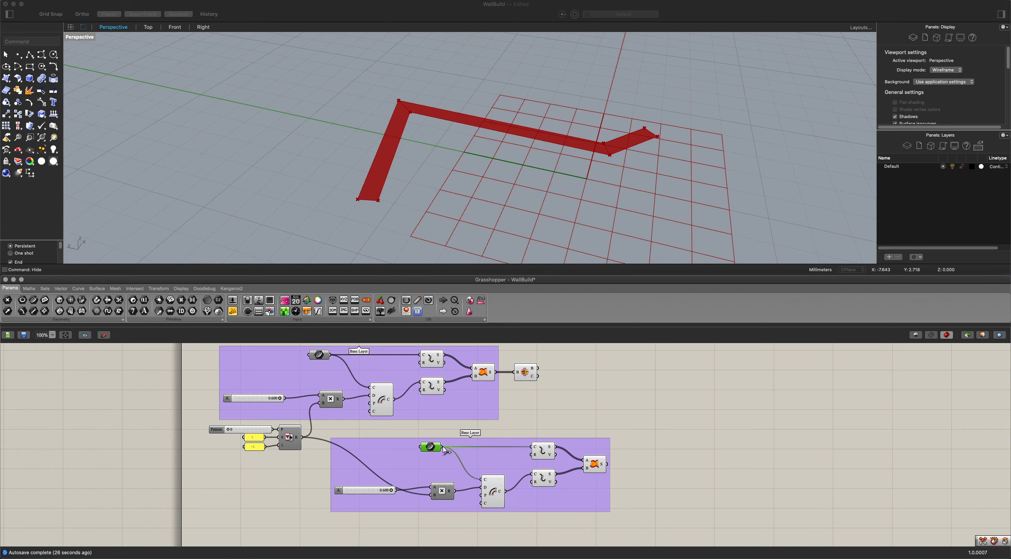
{"action": "left_click_drag", "start_coordinate": [443, 448], "coordinate": [392, 400], "text": "ctrl+shift"}
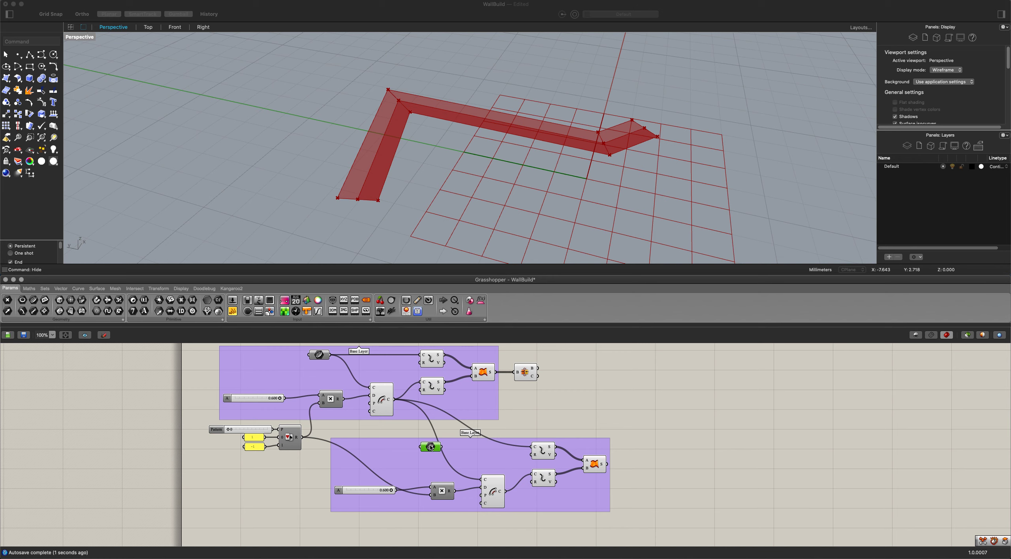
{"action": "scroll", "coordinate": [526, 479], "scroll_direction": "down", "scroll_amount": 2}
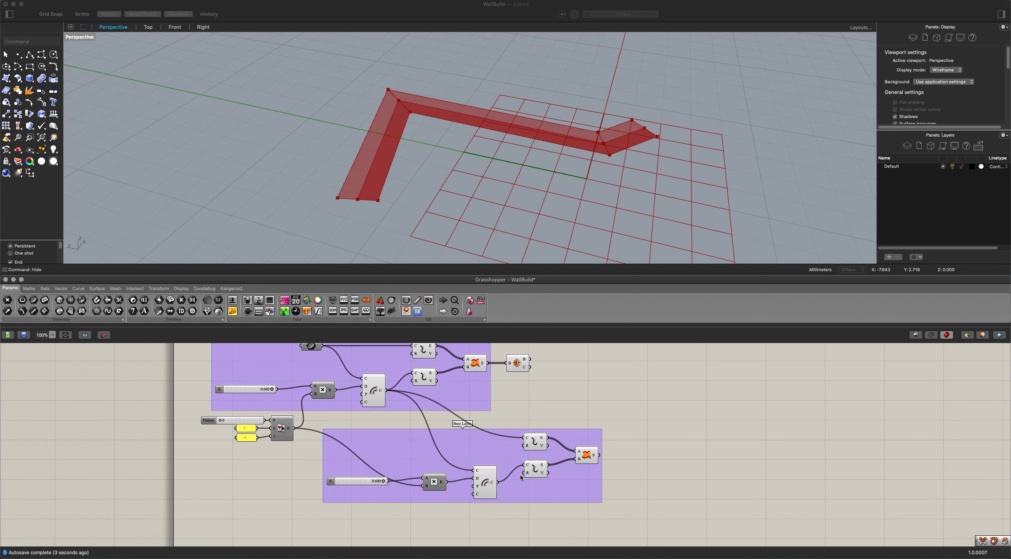
{"action": "scroll", "coordinate": [356, 400], "scroll_direction": "left", "scroll_amount": 3}
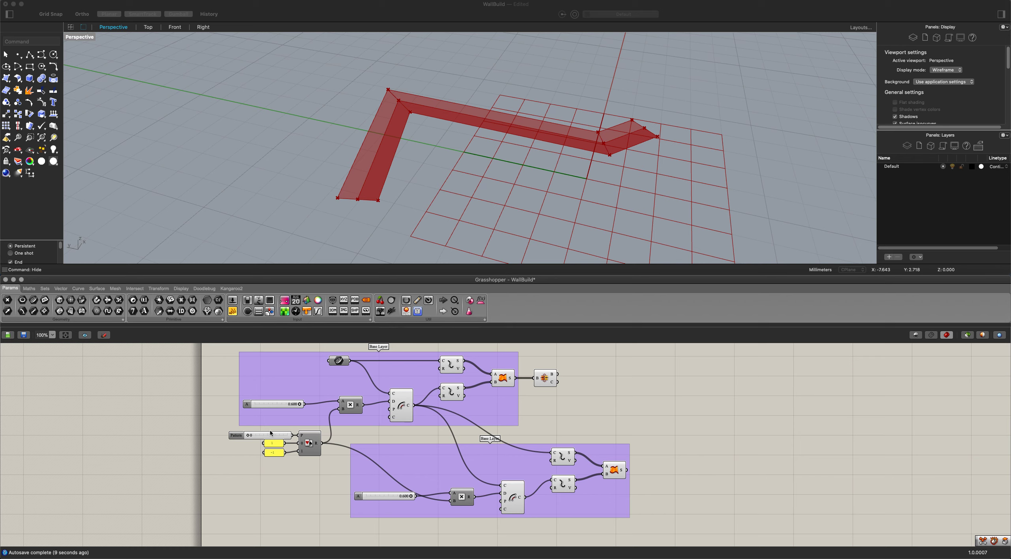
{"action": "left_click_drag", "start_coordinate": [410, 497], "coordinate": [500, 493]}
{"action": "left_click_drag", "start_coordinate": [300, 406], "coordinate": [356, 406]}
{"action": "left_click", "coordinate": [573, 421]}
Duplicate the Brep Join component beside the second group and connect that group's Ruled Surface output to it.
{"action": "right_click_drag", "start_coordinate": [638, 483], "coordinate": [600, 453]}
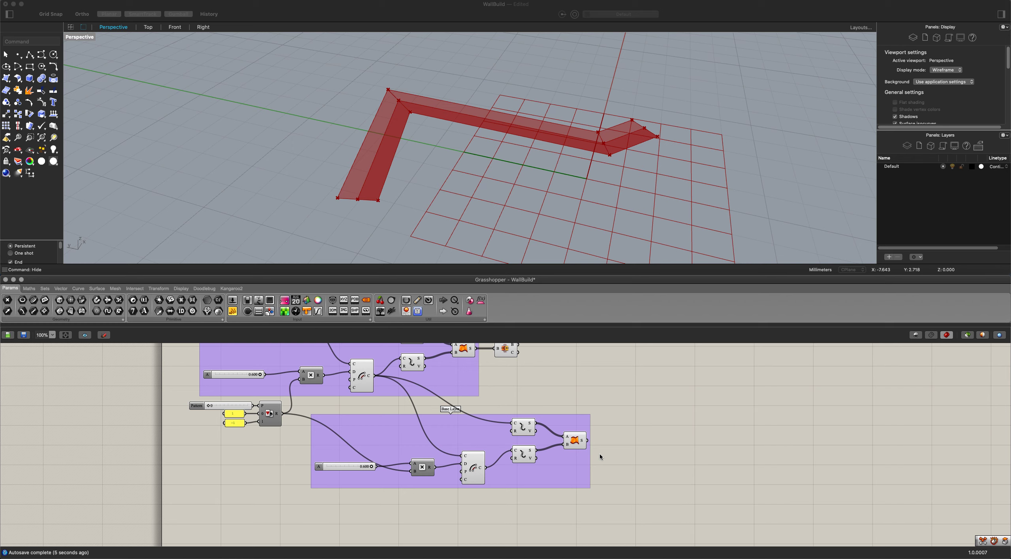
{"action": "left_click", "coordinate": [503, 355]}
{"action": "key", "text": "super+c"}
{"action": "key", "text": "super+v"}
{"action": "left_click_drag", "start_coordinate": [504, 354], "coordinate": [665, 462]}
{"action": "left_click_drag", "start_coordinate": [587, 441], "coordinate": [620, 441]}
Add each Brep Join component to its adjacent Base Layer group.
{"action": "right_click", "coordinate": [574, 421]}
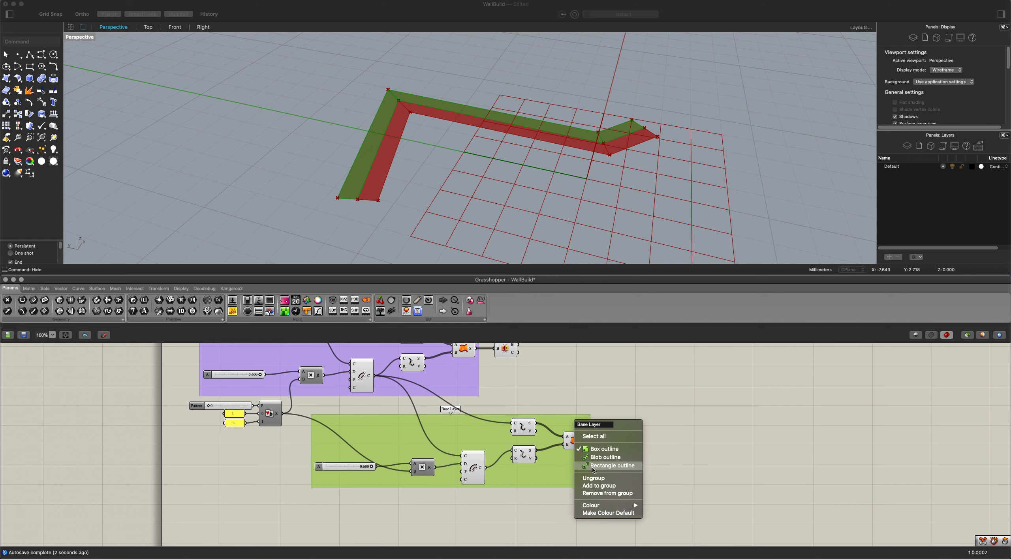
{"action": "left_click", "coordinate": [597, 486]}
{"action": "right_click_drag", "start_coordinate": [519, 371], "coordinate": [544, 419]}
{"action": "left_click", "coordinate": [496, 413]}
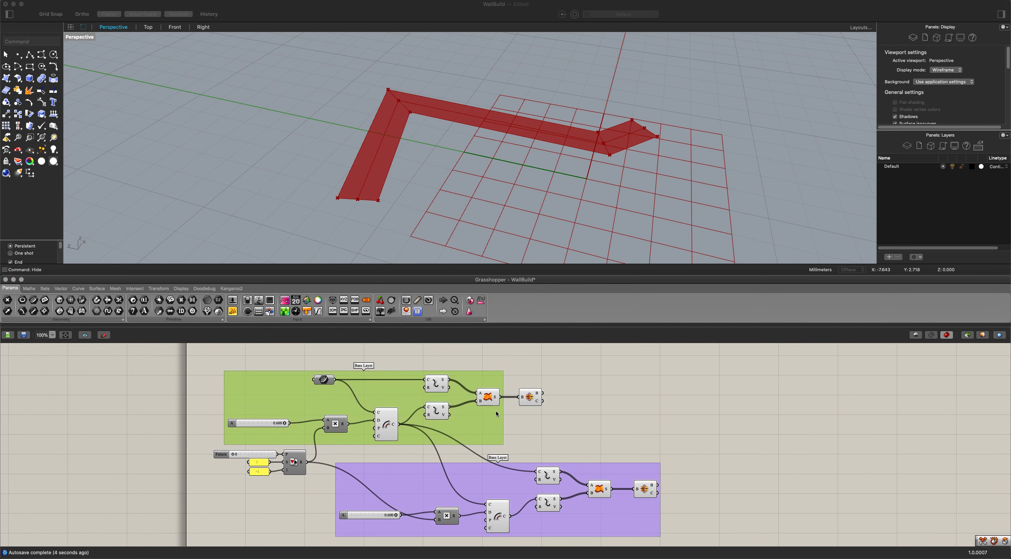
{"action": "left_click", "coordinate": [528, 397]}
{"action": "right_click", "coordinate": [483, 421]}
{"action": "right_click", "coordinate": [485, 423]}
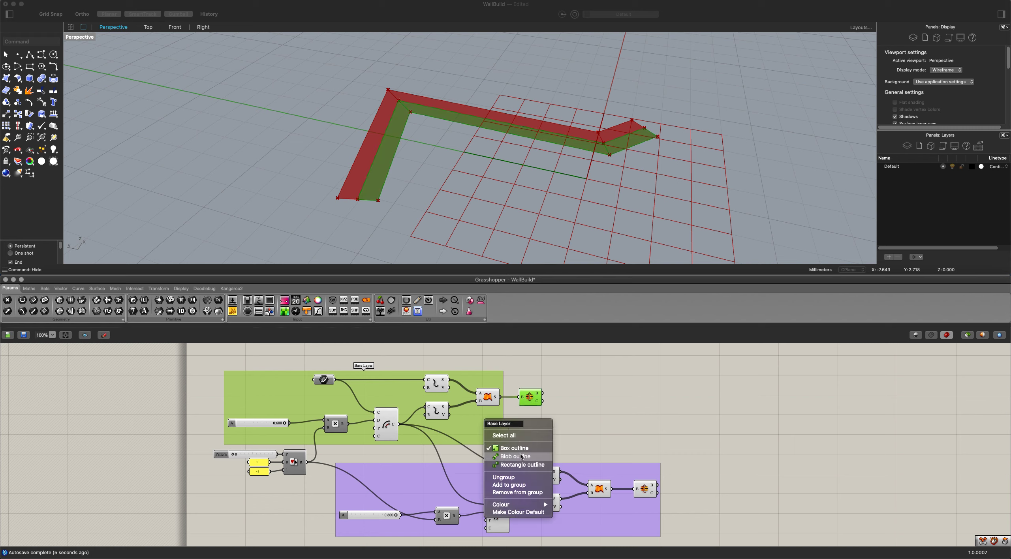
{"action": "left_click", "coordinate": [516, 484]}
{"action": "left_click", "coordinate": [569, 417]}
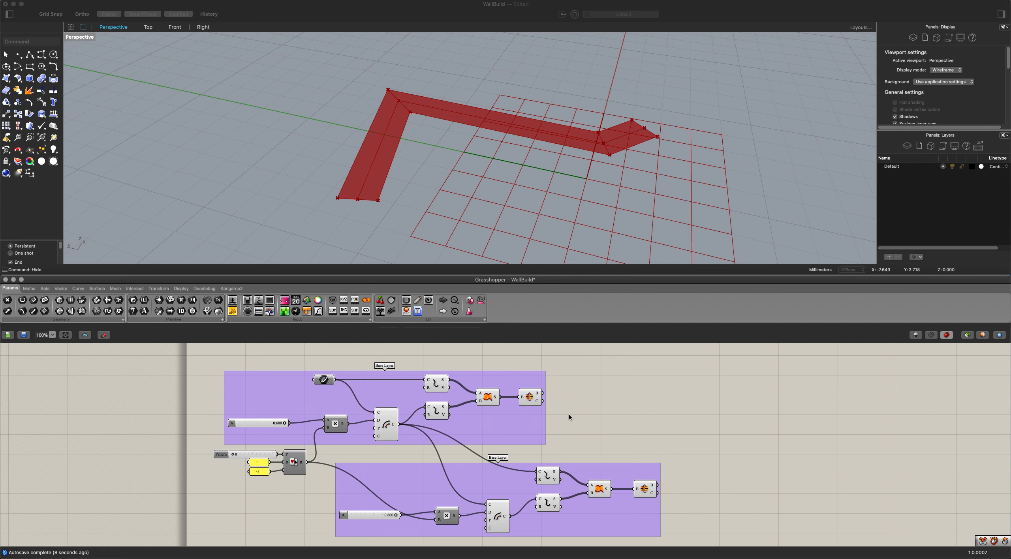
Turn off the preview of the Ruled Surface, both Explode and Offset components in the first group.
{"action": "left_click", "coordinate": [488, 397]}
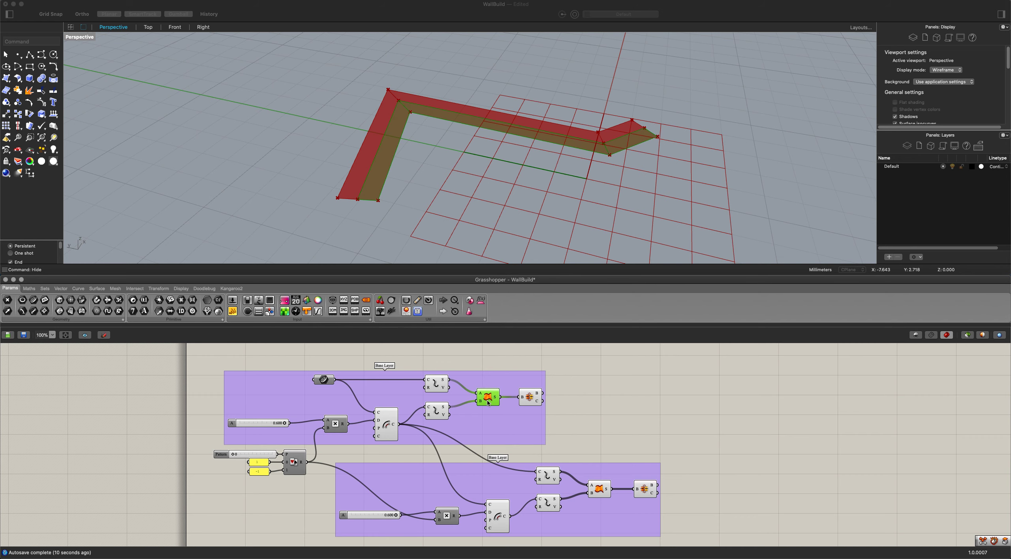
{"action": "left_click", "coordinate": [443, 387]}
{"action": "key", "text": "ctrl+q"}
{"action": "left_click", "coordinate": [434, 407]}
{"action": "key", "text": "ctrl+q"}
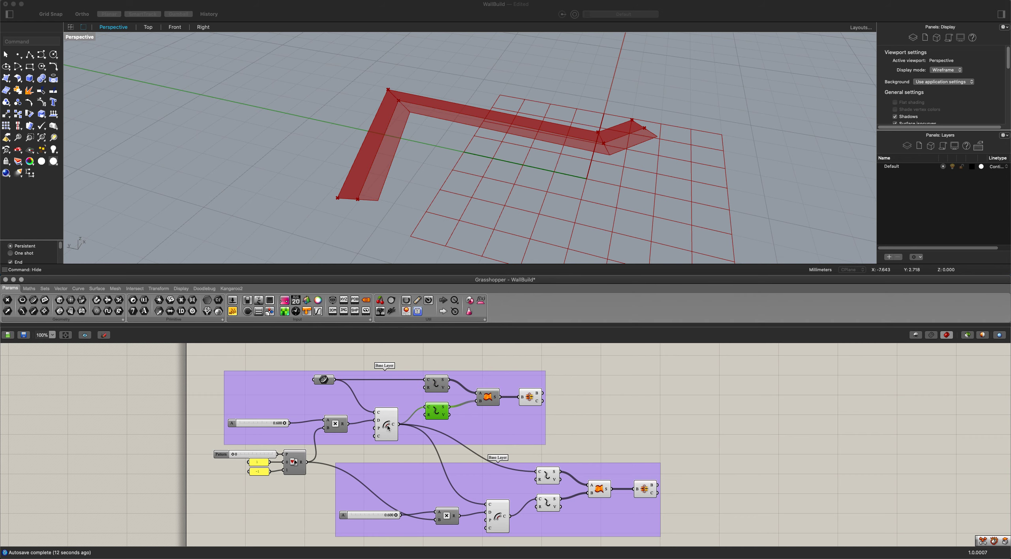
{"action": "left_click", "coordinate": [386, 429]}
Turn off the preview of the Offset, both Explode and Ruled Surface components in the second group.
{"action": "right_click_drag", "start_coordinate": [493, 522], "coordinate": [492, 477]}
{"action": "left_click", "coordinate": [493, 479]}
{"action": "key", "text": "ctrl+q"}
{"action": "left_click", "coordinate": [546, 457]}
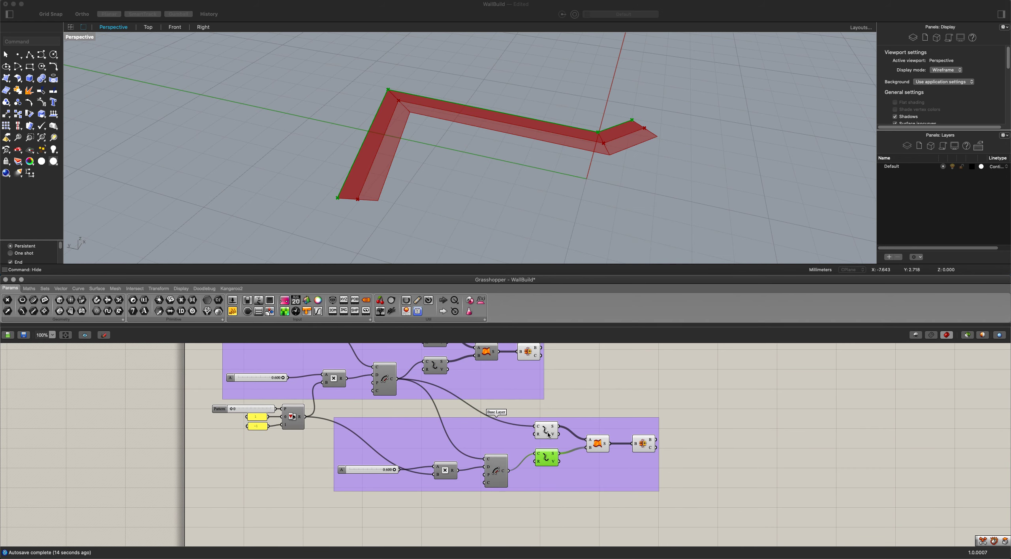
{"action": "key", "text": "ctrl+q"}
{"action": "left_click", "coordinate": [546, 430]}
{"action": "left_click", "coordinate": [593, 450]}
{"action": "key", "text": "ctrl+q"}
{"action": "left_click", "coordinate": [572, 366]}
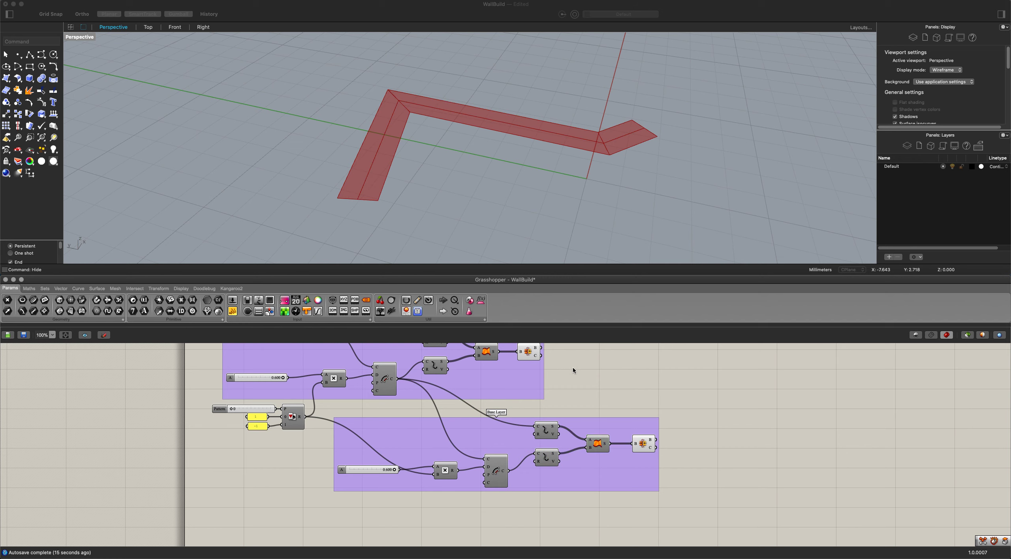
Duplicate the second group with its Brep Join and place the copy beneath it as a third layer.
{"action": "scroll", "coordinate": [569, 379], "scroll_direction": "down", "scroll_amount": 2}
{"action": "left_click_drag", "start_coordinate": [691, 502], "coordinate": [390, 403]}
{"action": "key", "text": "super+c"}
{"action": "key", "text": "super+v"}
{"action": "left_click_drag", "start_coordinate": [467, 431], "coordinate": [496, 501]}
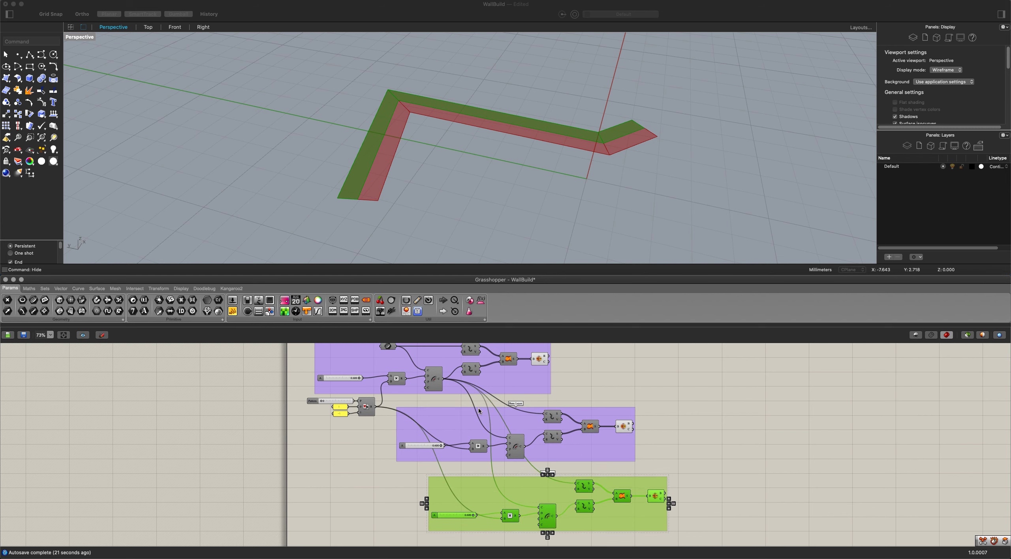
Connect the second group's offset curve output to the third group's upper Explode and Offset curve inputs.
{"action": "left_click_drag", "start_coordinate": [576, 484], "coordinate": [523, 447]}
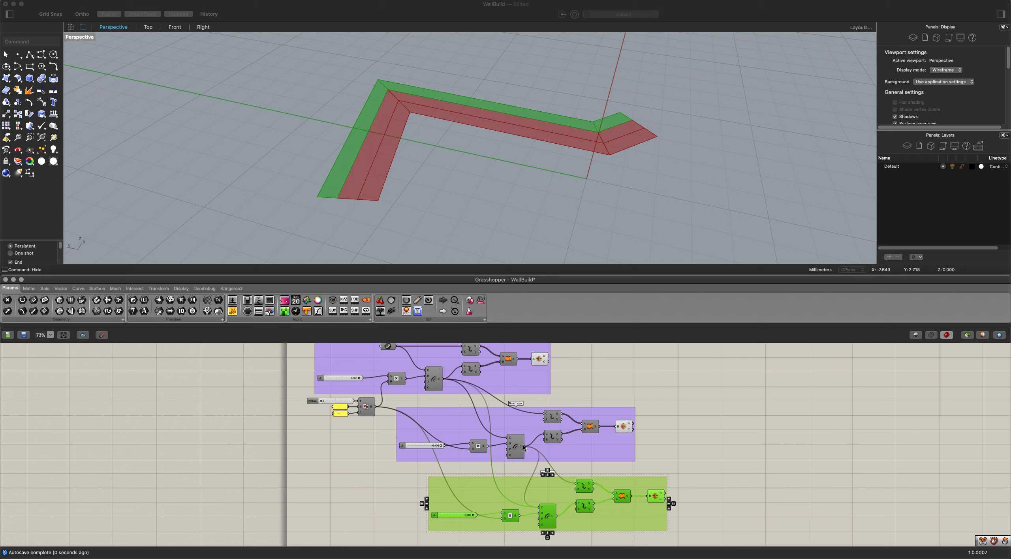
{"action": "left_click_drag", "start_coordinate": [540, 510], "coordinate": [445, 379], "text": "ctrl"}
{"action": "right_click_drag", "start_coordinate": [654, 476], "coordinate": [610, 443]}
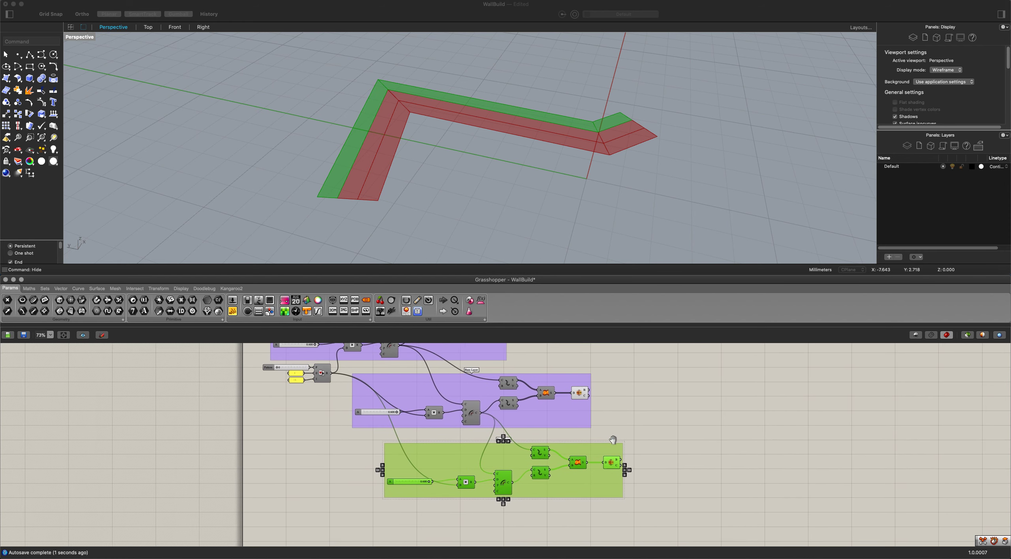
Reduce the third group's offset distance and set the second group's distance slider to 0.313.
{"action": "scroll", "coordinate": [460, 469], "scroll_direction": "up", "scroll_amount": 4}
{"action": "left_click_drag", "start_coordinate": [421, 490], "coordinate": [389, 490]}
{"action": "right_click_drag", "start_coordinate": [393, 434], "coordinate": [446, 470]}
{"action": "left_click_drag", "start_coordinate": [431, 432], "coordinate": [409, 431]}
{"action": "right_click_drag", "start_coordinate": [409, 432], "coordinate": [468, 489]}
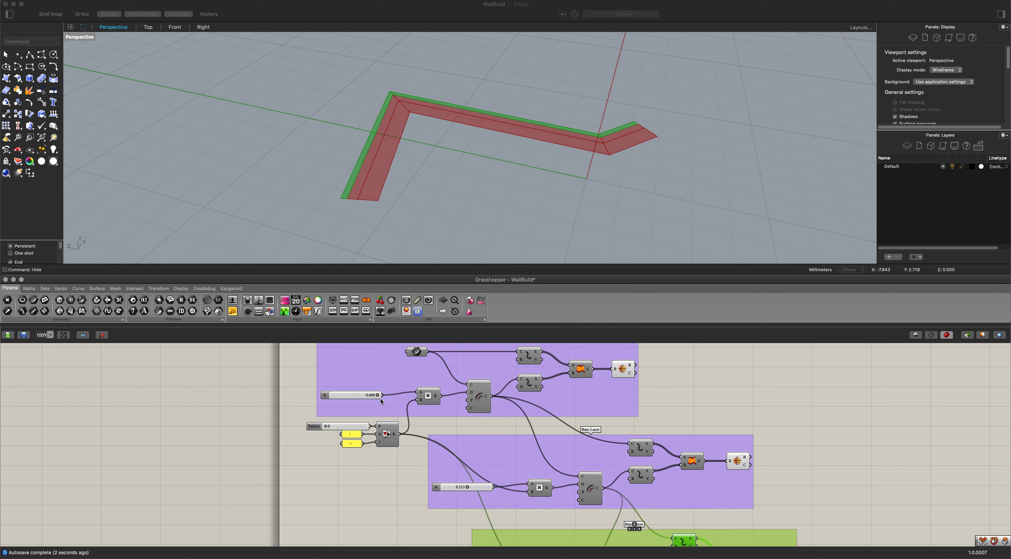
Duplicate the third layer group and place the copy below it as a fourth layer.
{"action": "scroll", "coordinate": [387, 403], "scroll_direction": "down", "scroll_amount": 3}
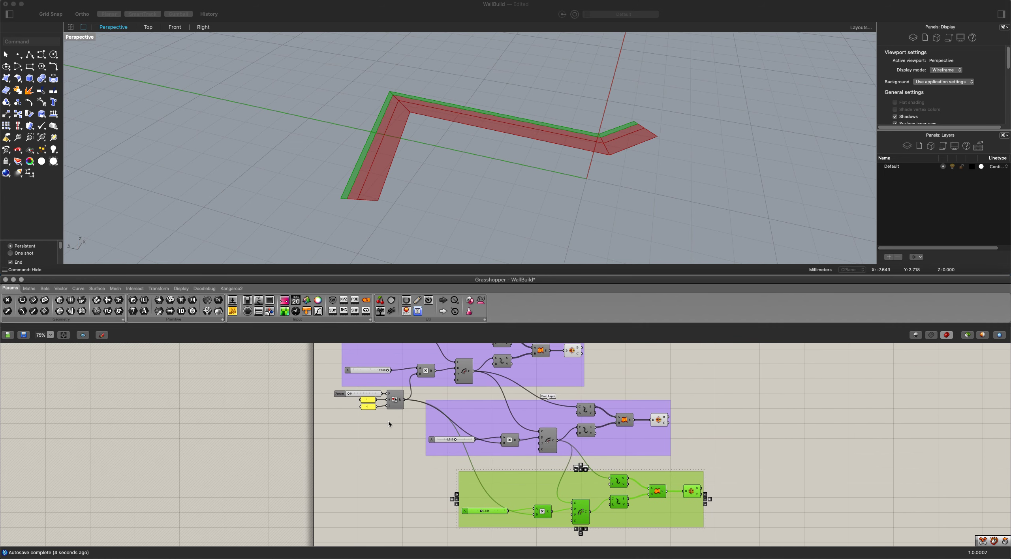
{"action": "left_click", "coordinate": [397, 446]}
{"action": "right_click_drag", "start_coordinate": [403, 438], "coordinate": [329, 387]}
{"action": "left_click_drag", "start_coordinate": [708, 518], "coordinate": [353, 409]}
{"action": "key", "text": "super+c"}
{"action": "key", "text": "super+v"}
{"action": "left_click_drag", "start_coordinate": [478, 434], "coordinate": [594, 513]}
Connect the third group's offset curve output to the fourth group's upper Explode and Offset and increase its offset distance.
{"action": "right_click_drag", "start_coordinate": [565, 480], "coordinate": [522, 440]}
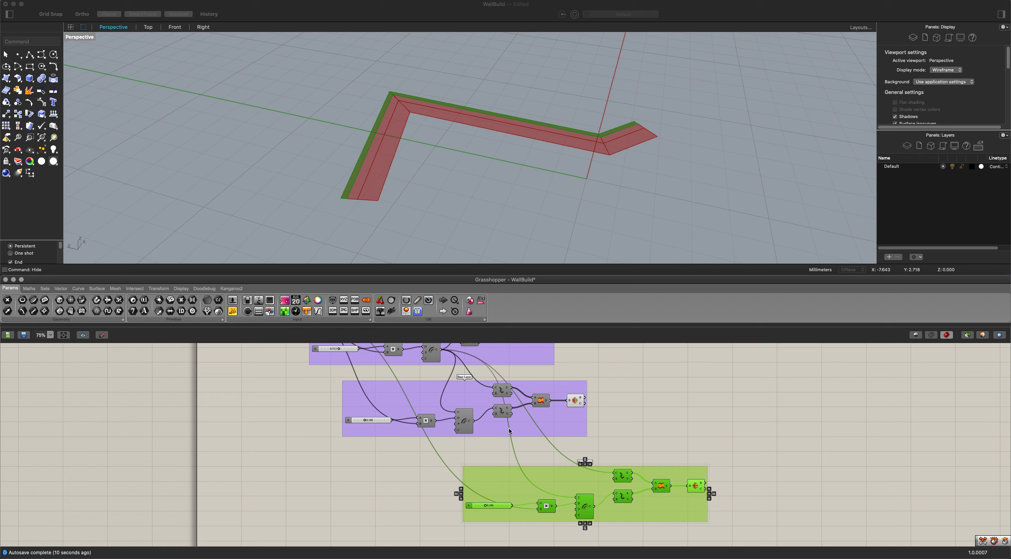
{"action": "left_click_drag", "start_coordinate": [473, 422], "coordinate": [576, 499]}
{"action": "left_click", "coordinate": [420, 476]}
{"action": "right_click_drag", "start_coordinate": [401, 424], "coordinate": [554, 508]}
Group the Pattern slider, the 1 and -1 panels and the Pick'n'Choose component, and name the group Offset Side.
{"action": "left_click_drag", "start_coordinate": [441, 414], "coordinate": [385, 384]}
{"action": "scroll", "coordinate": [420, 431], "scroll_direction": "down", "scroll_amount": 3}
{"action": "right_click_drag", "start_coordinate": [425, 439], "coordinate": [414, 409]}
{"action": "scroll", "coordinate": [418, 385], "scroll_direction": "up", "scroll_amount": 5}
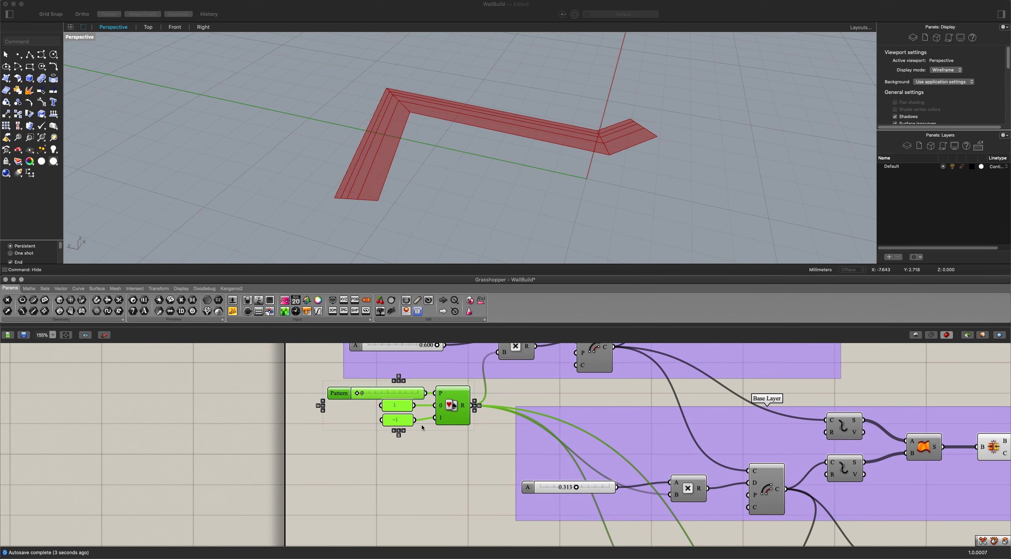
{"action": "right_click", "coordinate": [352, 414]}
{"action": "left_click", "coordinate": [375, 477]}
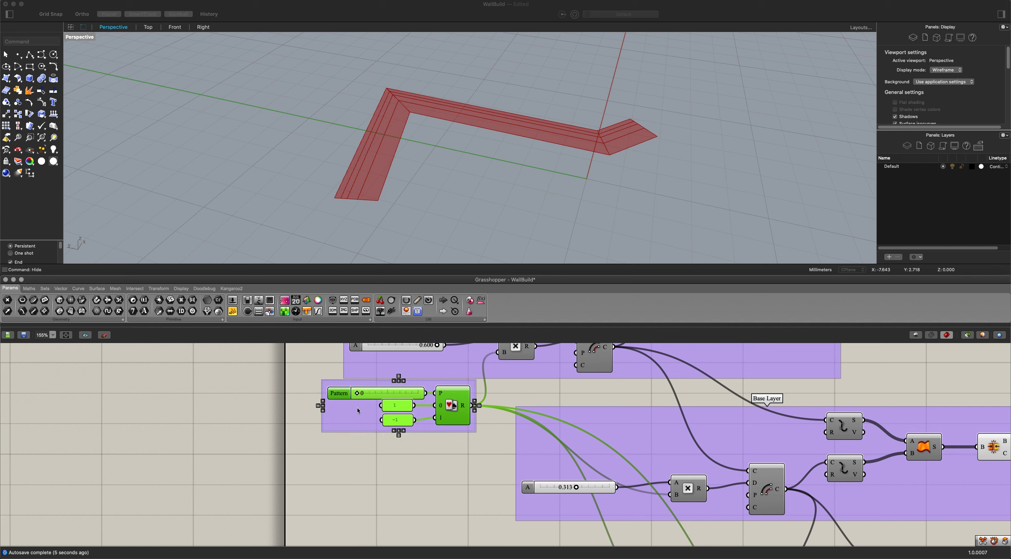
{"action": "right_click", "coordinate": [363, 413]}
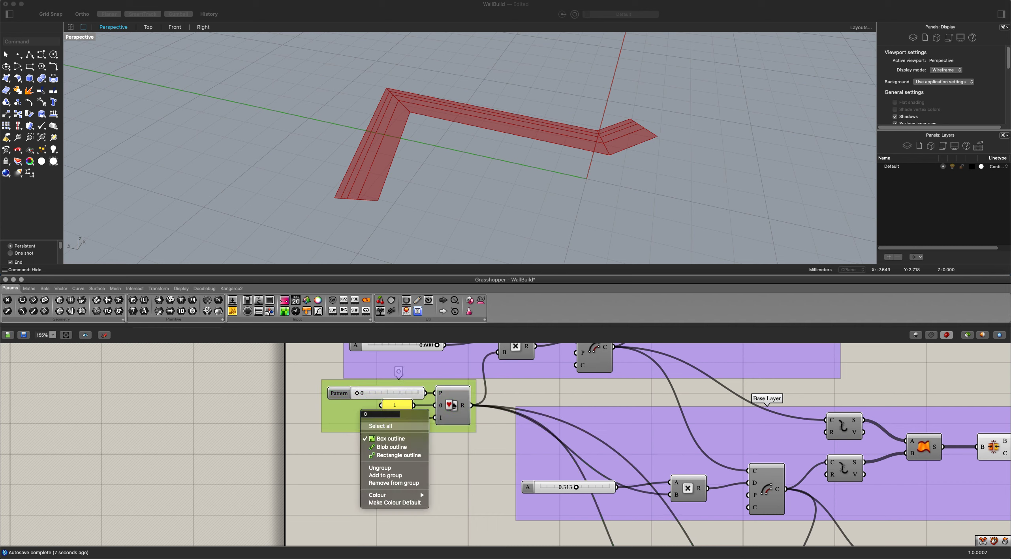
{"action": "type", "text": "Offset Side"}
{"action": "key", "text": "Return"}
Move the Offset Side group down beside the lower layer groups so it stands clear of the second group.
{"action": "scroll", "coordinate": [409, 439], "scroll_direction": "down", "scroll_amount": 1}
{"action": "left_click_drag", "start_coordinate": [375, 424], "coordinate": [386, 491]}
{"action": "scroll", "coordinate": [386, 491], "scroll_direction": "down", "scroll_amount": 8}
{"action": "middle_click", "coordinate": [385, 491]}
{"action": "left_click", "coordinate": [308, 468]}
{"action": "scroll", "coordinate": [312, 446], "scroll_direction": "up", "scroll_amount": 3}
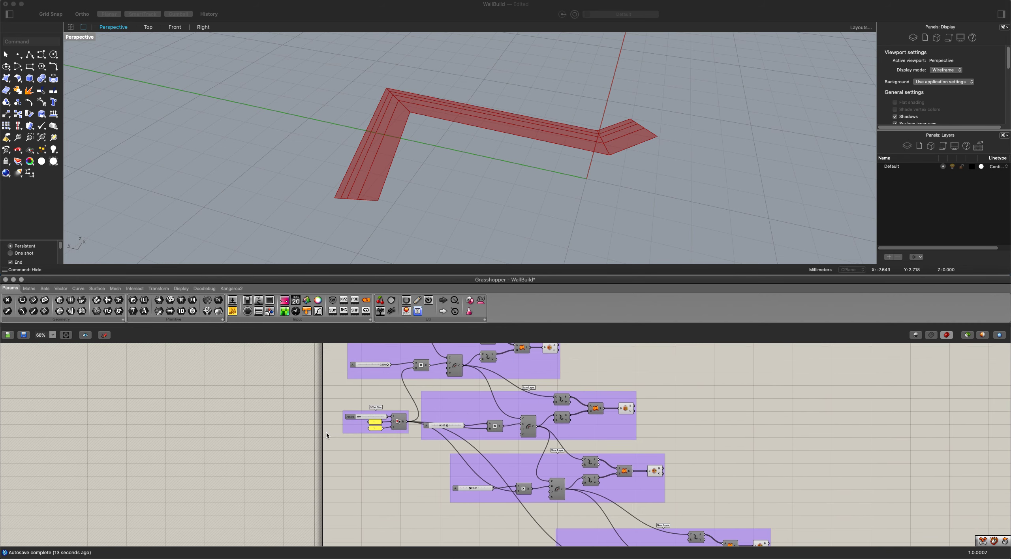
{"action": "left_click_drag", "start_coordinate": [349, 424], "coordinate": [343, 533]}
{"action": "right_click_drag", "start_coordinate": [385, 447], "coordinate": [376, 401]}
{"action": "left_click_drag", "start_coordinate": [339, 482], "coordinate": [334, 511]}
Examine the four linked layer groups and the adjoining wall strips in the perspective view.
{"action": "scroll", "coordinate": [466, 464], "scroll_direction": "down", "scroll_amount": 1}
{"action": "right_click_drag", "start_coordinate": [730, 463], "coordinate": [444, 459]}
{"action": "scroll", "coordinate": [524, 425], "scroll_direction": "down", "scroll_amount": 1}
{"action": "left_click", "coordinate": [463, 214]}
{"action": "scroll", "coordinate": [454, 207], "scroll_direction": "down", "scroll_amount": 5}
{"action": "mouse_move", "coordinate": [452, 206]}
{"action": "right_mouse_down"}
{"action": "mouse_move", "coordinate": [436, 165]}
{"action": "mouse_move", "coordinate": [431, 215]}
{"action": "mouse_move", "coordinate": [447, 213]}
{"action": "right_mouse_up"}
{"action": "scroll", "coordinate": [434, 391], "scroll_direction": "down", "scroll_amount": 4}
{"action": "scroll", "coordinate": [438, 239], "scroll_direction": "up", "scroll_amount": 2}
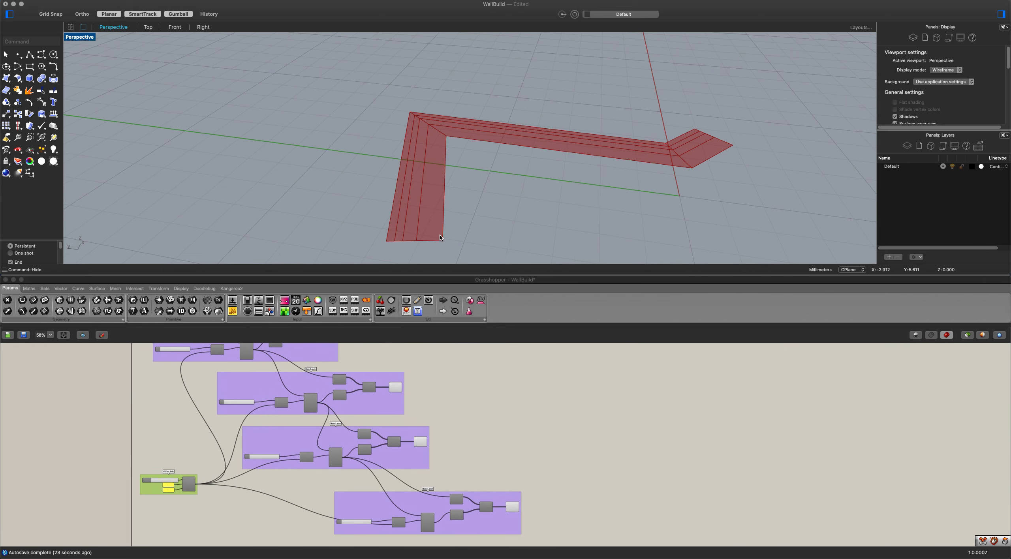
Reduce the first group's offset distance so the base strip is about as narrow as the other wall layers.
{"action": "scroll", "coordinate": [447, 229], "scroll_direction": "down", "scroll_amount": 1}
{"action": "scroll", "coordinate": [411, 407], "scroll_direction": "up", "scroll_amount": 3}
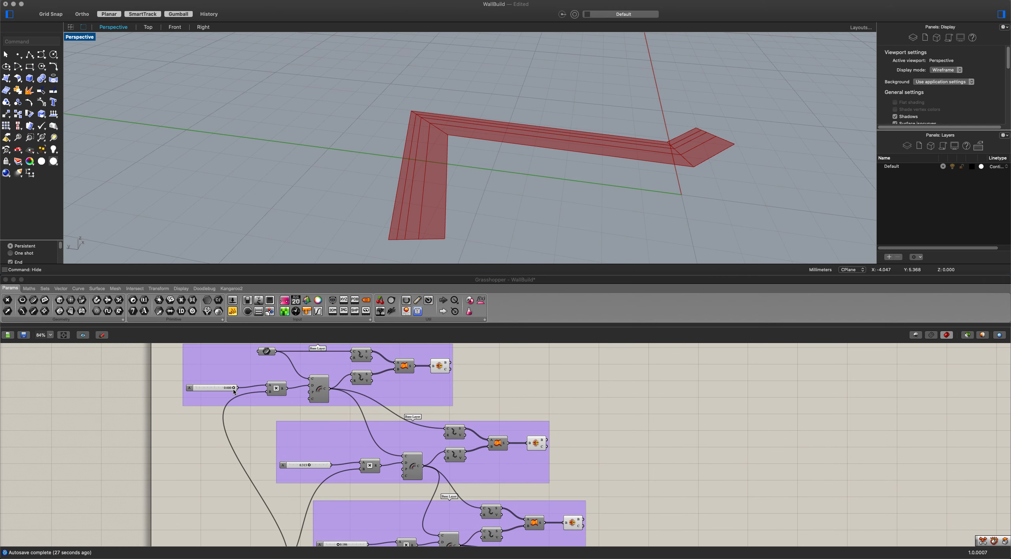
{"action": "left_click_drag", "start_coordinate": [232, 387], "coordinate": [202, 394]}
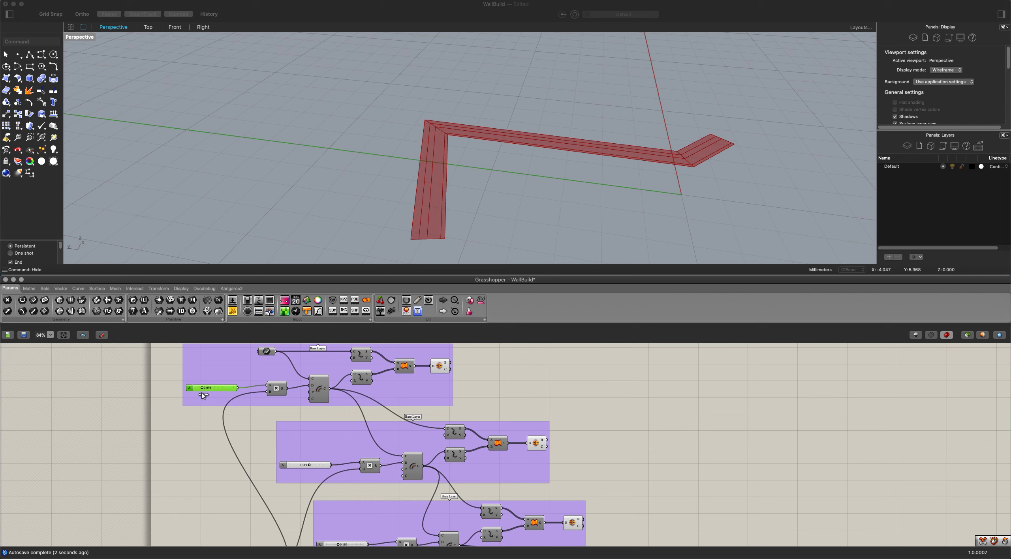
{"action": "right_click_drag", "start_coordinate": [443, 215], "coordinate": [486, 221]}
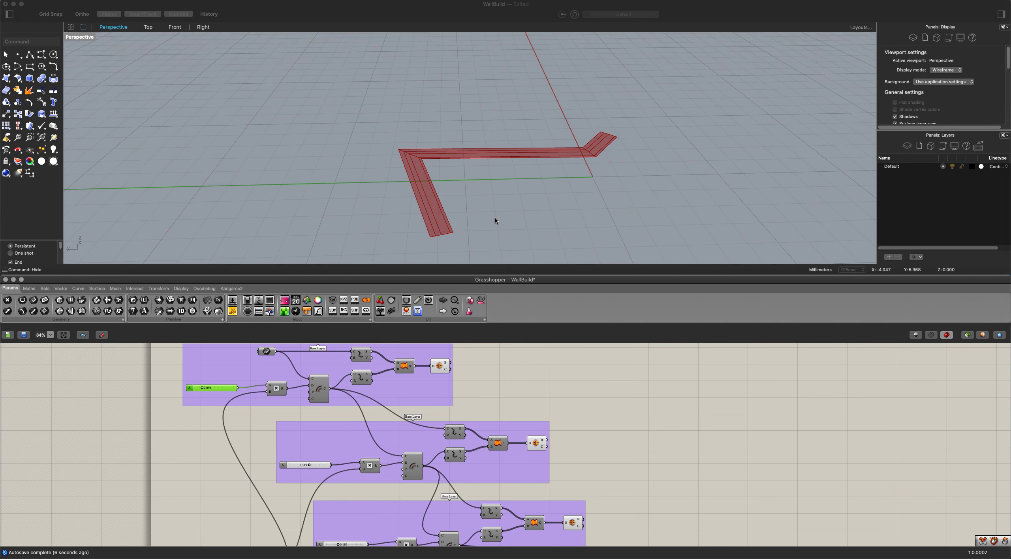
Add an Extrude component on the empty canvas beside the layer groups.
{"action": "scroll", "coordinate": [630, 396], "scroll_direction": "down", "scroll_amount": 1}
{"action": "right_click_drag", "start_coordinate": [626, 414], "coordinate": [578, 383]}
{"action": "right_click_drag", "start_coordinate": [565, 446], "coordinate": [520, 507]}
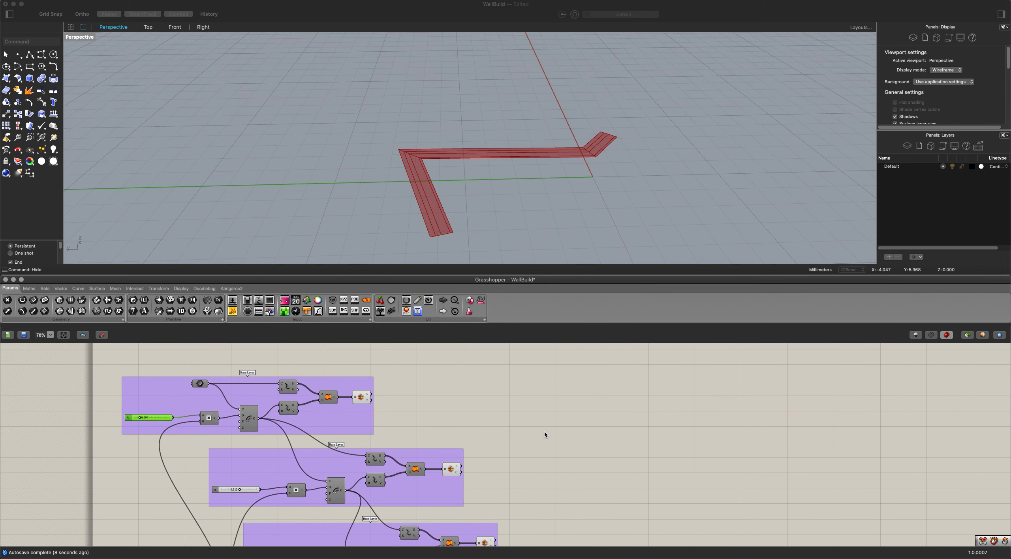
{"action": "mouse_move", "coordinate": [542, 396]}
{"action": "right_mouse_down"}
{"action": "mouse_move", "coordinate": [549, 351]}
{"action": "mouse_move", "coordinate": [516, 380]}
{"action": "mouse_move", "coordinate": [549, 401]}
{"action": "right_mouse_up"}
{"action": "scroll", "coordinate": [542, 392], "scroll_direction": "down", "scroll_amount": 5}
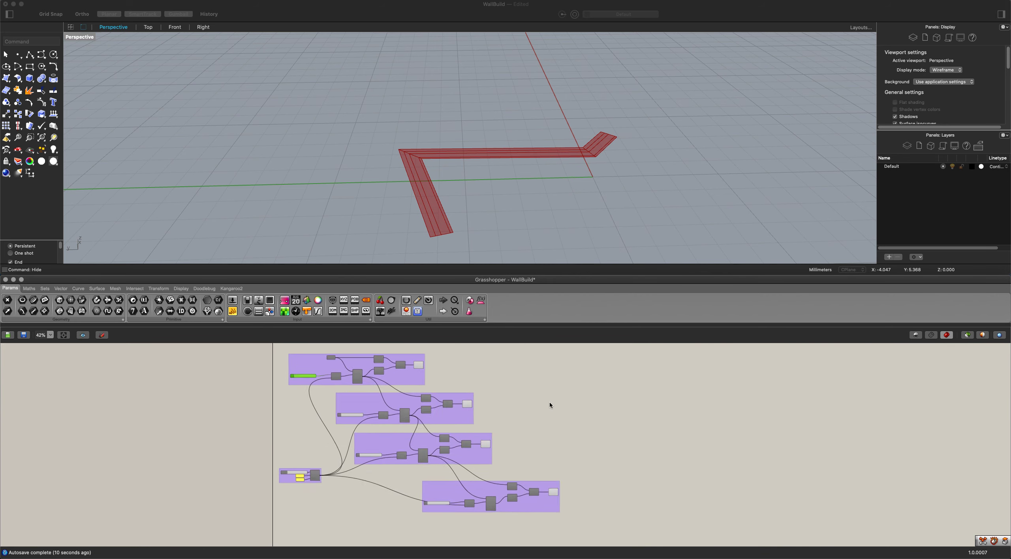
{"action": "scroll", "coordinate": [545, 395], "scroll_direction": "up", "scroll_amount": 5}
{"action": "double_click", "coordinate": [526, 390]}
{"action": "type", "text": "extr"}
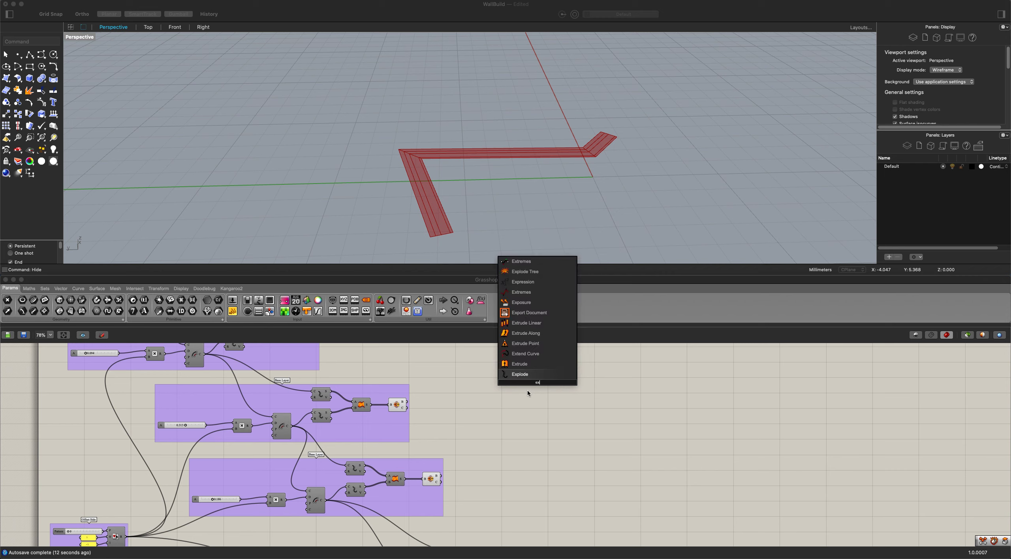
{"action": "left_click", "coordinate": [529, 364]}
Connect the joined Brep outputs of all four layer groups to the Extrude component's base input.
{"action": "mouse_move", "coordinate": [534, 388]}
{"action": "left_mouse_down"}
{"action": "mouse_move", "coordinate": [532, 406]}
{"action": "mouse_move", "coordinate": [526, 397]}
{"action": "left_mouse_up"}
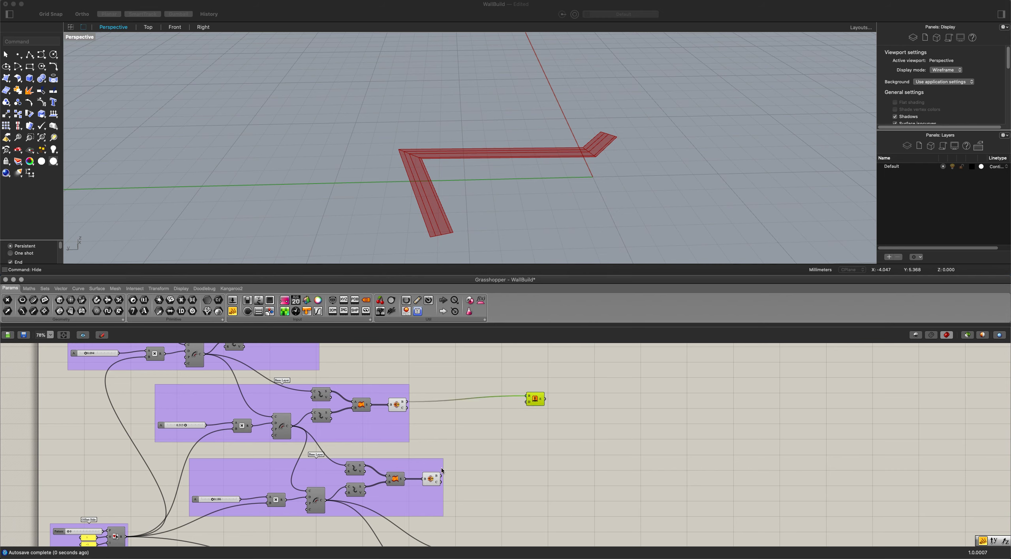
{"action": "left_click_drag", "start_coordinate": [443, 479], "coordinate": [527, 398]}
{"action": "scroll", "coordinate": [529, 395], "scroll_direction": "down", "scroll_amount": 5}
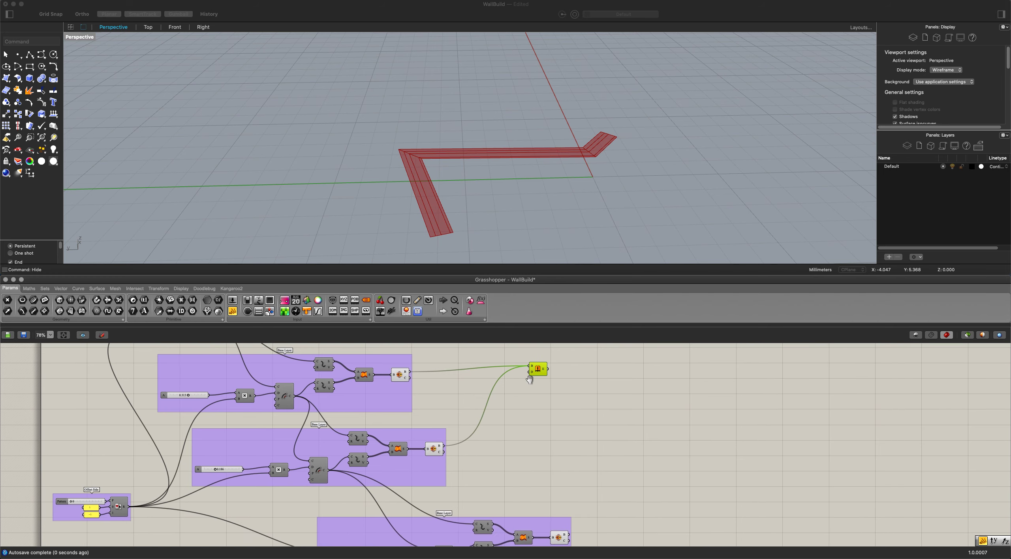
{"action": "scroll", "coordinate": [550, 482], "scroll_direction": "up", "scroll_amount": 1}
{"action": "left_click_drag", "start_coordinate": [577, 470], "coordinate": [528, 390]}
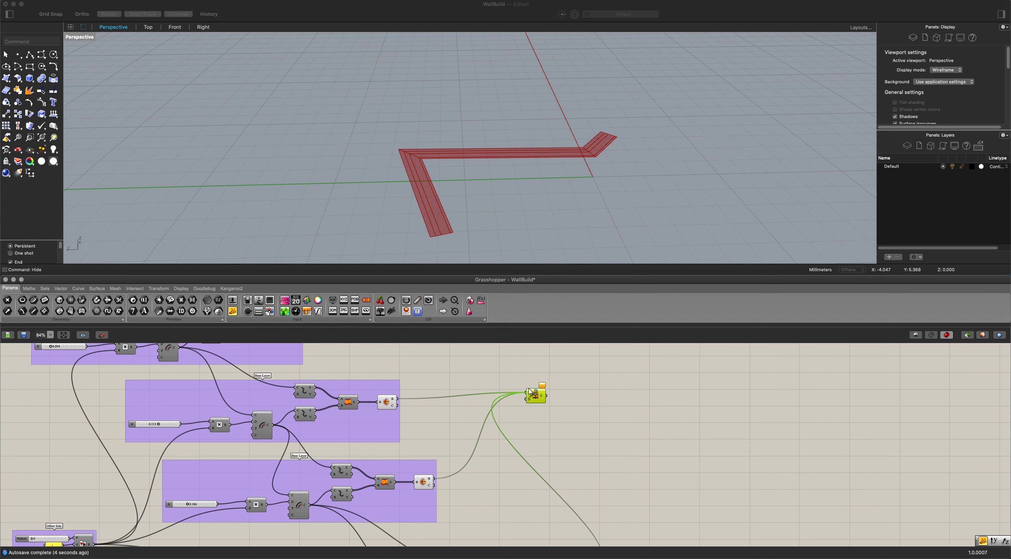
{"action": "right_click_drag", "start_coordinate": [400, 345], "coordinate": [461, 411]}
{"action": "left_click_drag", "start_coordinate": [364, 391], "coordinate": [604, 460], "text": "shift"}
Add a Unit Z component and connect its vector output to the Extrude component's direction input.
{"action": "double_click", "coordinate": [573, 495]}
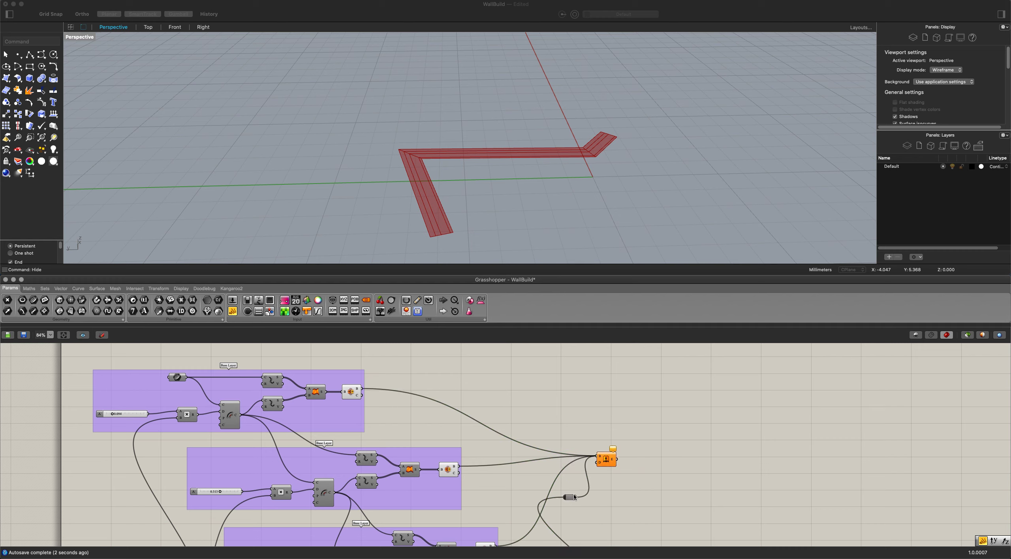
{"action": "key", "text": "super+z"}
{"action": "double_click", "coordinate": [509, 482]}
{"action": "type", "text": "z"}
{"action": "left_click", "coordinate": [505, 474]}
{"action": "scroll", "coordinate": [523, 489], "scroll_direction": "up", "scroll_amount": 1}
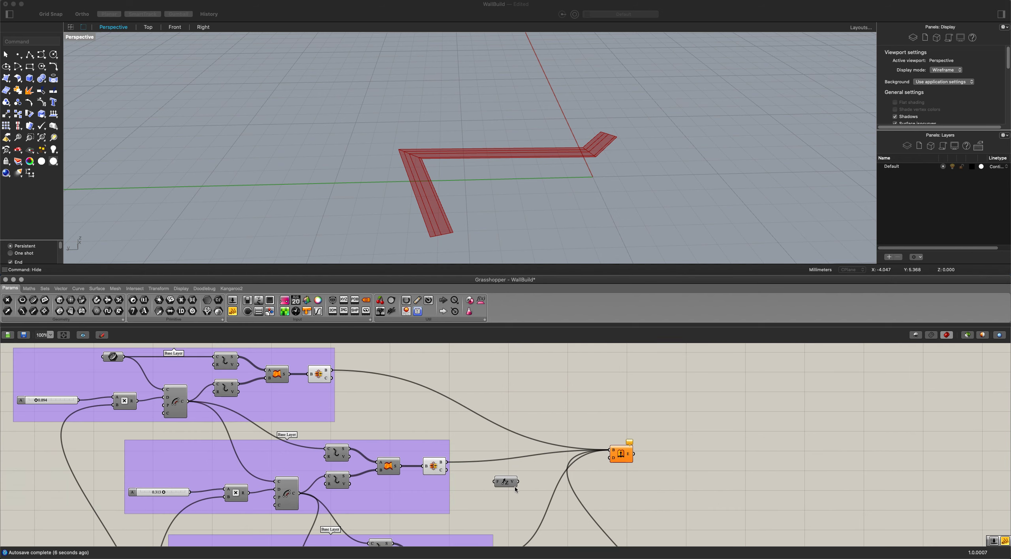
{"action": "scroll", "coordinate": [515, 489], "scroll_direction": "up", "scroll_amount": 2}
{"action": "left_click_drag", "start_coordinate": [519, 482], "coordinate": [615, 472]}
Add a number slider ranging up to 10 as the Unit Z factor and set it to 3.
{"action": "double_click", "coordinate": [508, 480]}
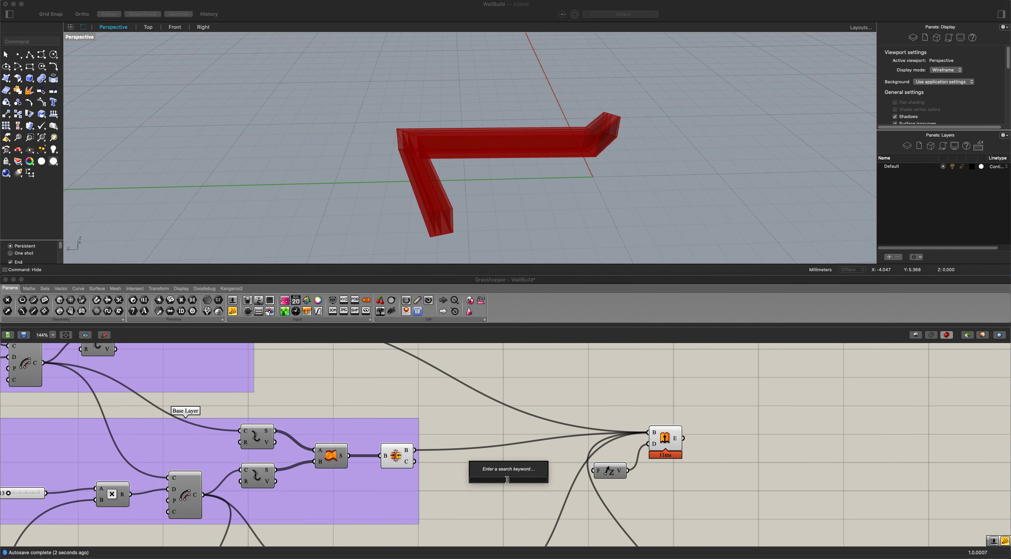
{"action": "type", "text": "10"}
{"action": "key", "text": "Return"}
{"action": "left_click_drag", "start_coordinate": [554, 479], "coordinate": [505, 470]}
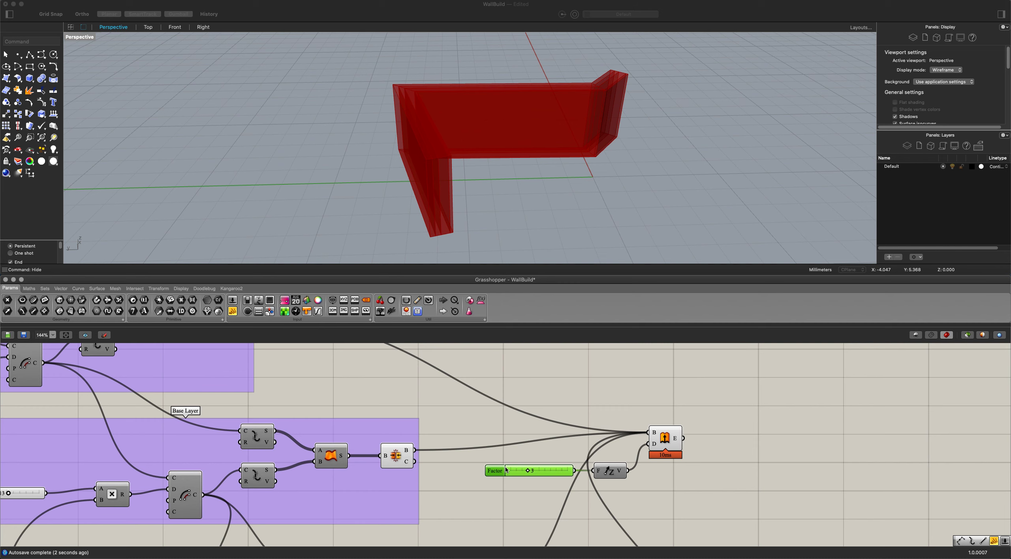
Add a List Item component fed by the Extrude output and flatten that output.
{"action": "scroll", "coordinate": [679, 468], "scroll_direction": "down", "scroll_amount": 1}
{"action": "left_click", "coordinate": [685, 478]}
{"action": "scroll", "coordinate": [687, 476], "scroll_direction": "up", "scroll_amount": 3}
{"action": "right_click_drag", "start_coordinate": [688, 476], "coordinate": [584, 462]}
{"action": "double_click", "coordinate": [624, 434]}
{"action": "type", "text": "list"}
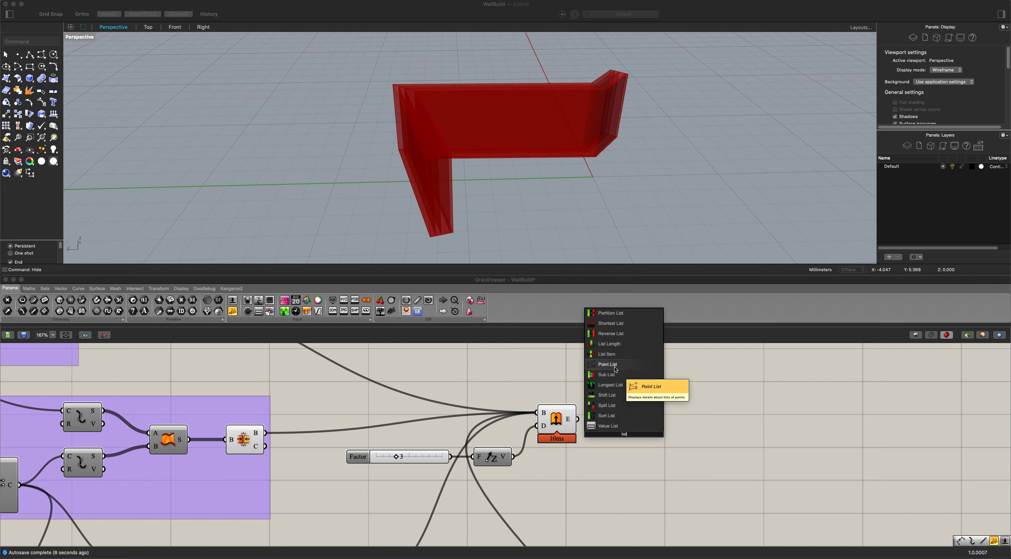
{"action": "left_click", "coordinate": [607, 354]}
{"action": "left_click_drag", "start_coordinate": [577, 419], "coordinate": [603, 420]}
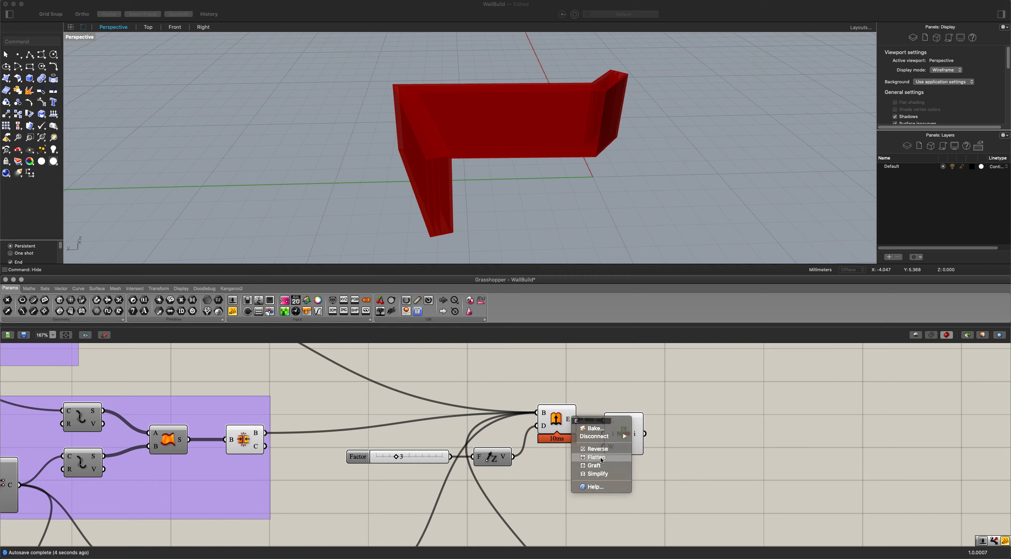
{"action": "left_click", "coordinate": [596, 457]}
{"action": "left_click", "coordinate": [623, 432]}
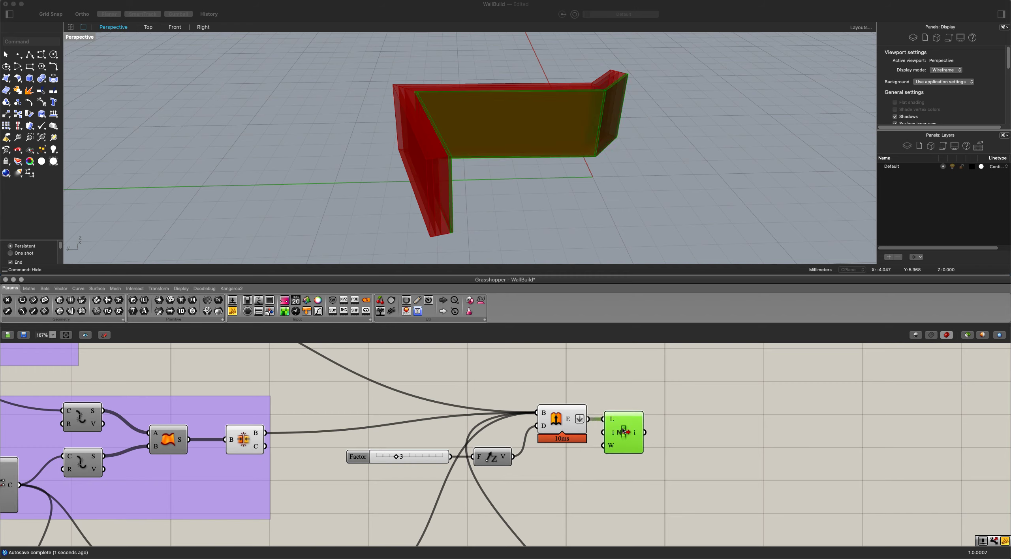
Extend the List Item component with the extra outputs +1, +2 and +3.
{"action": "left_click", "coordinate": [563, 422]}
{"action": "scroll", "coordinate": [654, 458], "scroll_direction": "down", "scroll_amount": 1}
{"action": "right_click_drag", "start_coordinate": [654, 458], "coordinate": [553, 442]}
{"action": "left_click", "coordinate": [524, 435]}
{"action": "scroll", "coordinate": [529, 435], "scroll_direction": "up", "scroll_amount": 5}
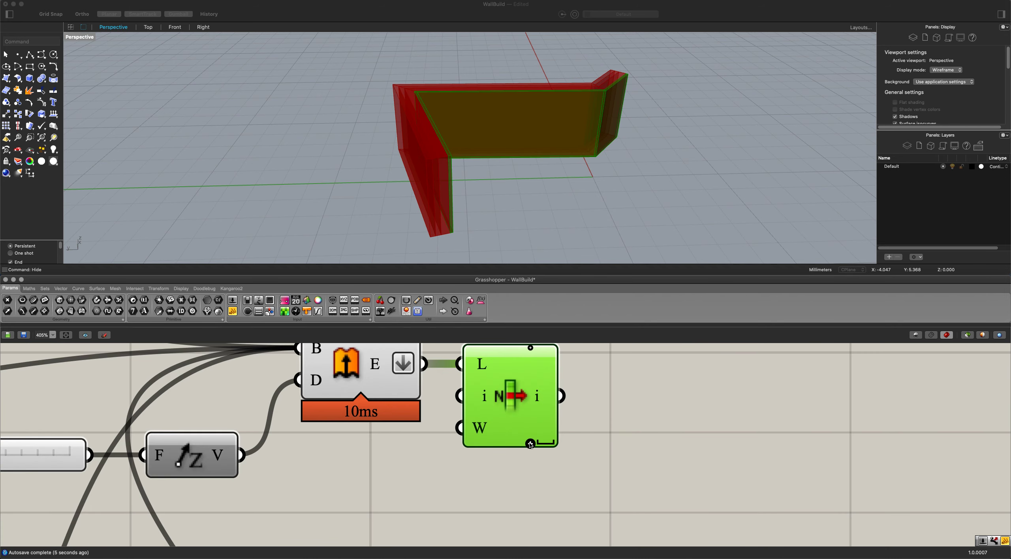
{"action": "right_click_drag", "start_coordinate": [454, 198], "coordinate": [418, 190]}
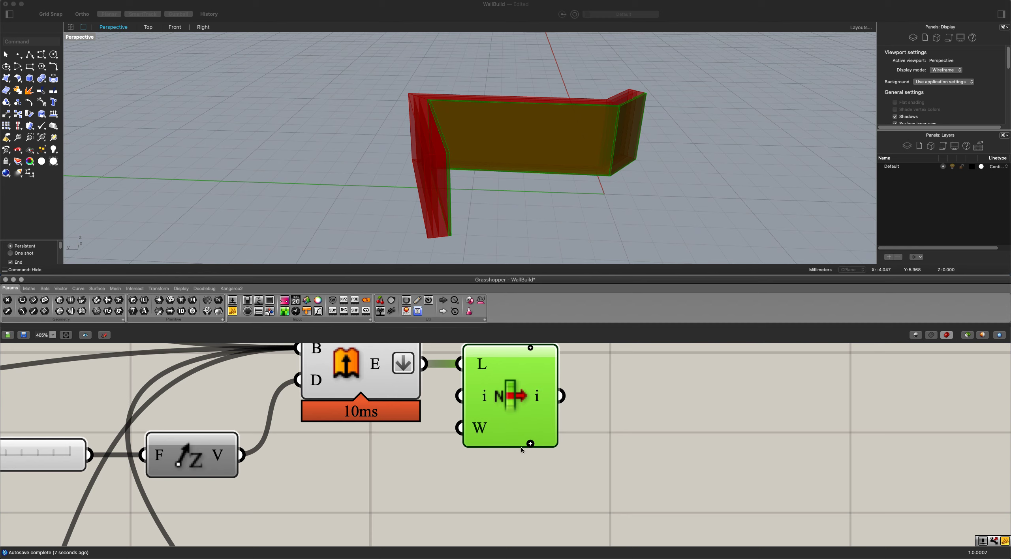
{"action": "left_click", "coordinate": [530, 443]}
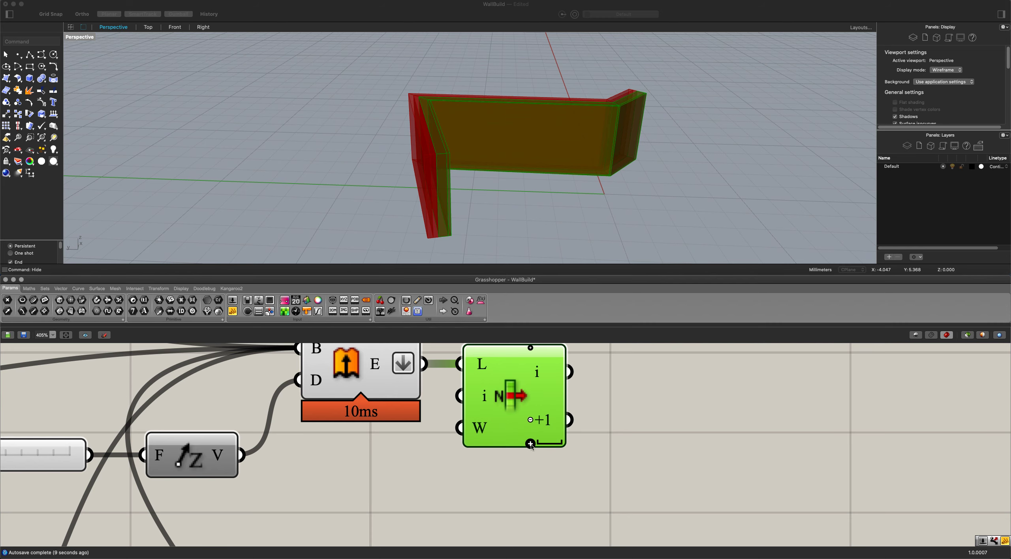
{"action": "left_click", "coordinate": [530, 444]}
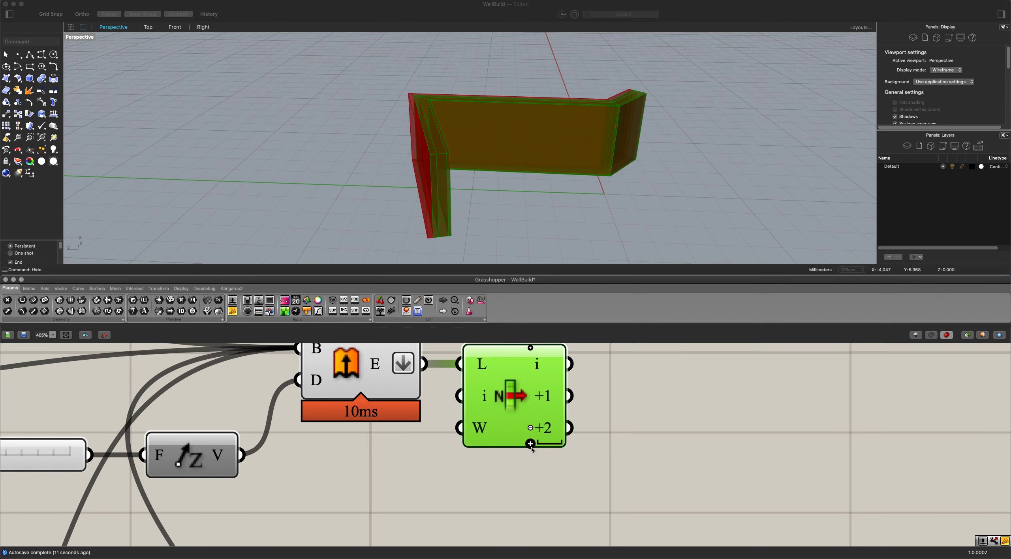
{"action": "left_click", "coordinate": [530, 445]}
{"action": "scroll", "coordinate": [530, 445], "scroll_direction": "down", "scroll_amount": 2}
{"action": "left_click", "coordinate": [529, 442]}
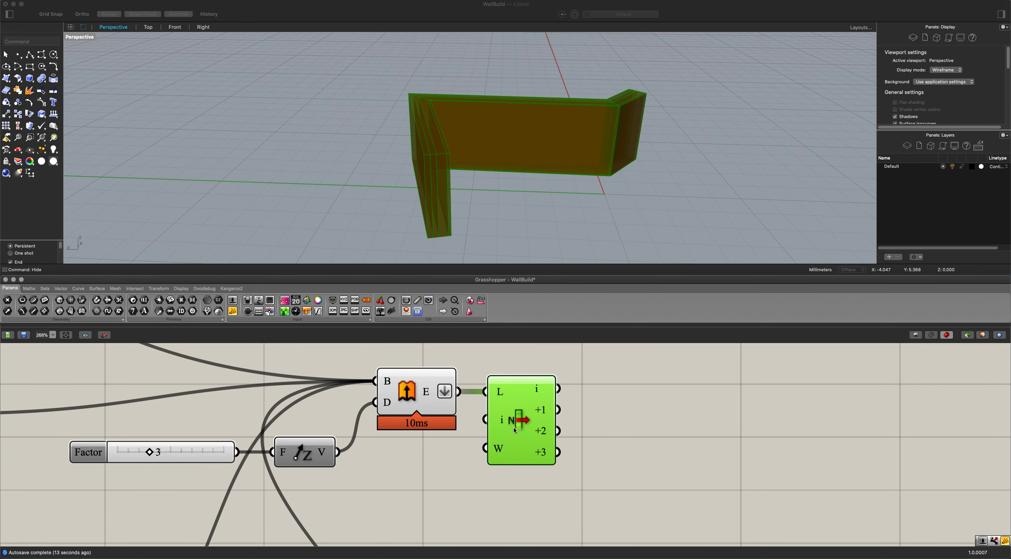
Add a Custom Preview component, duplicate it twice and stack the three previews beside List Item.
{"action": "scroll", "coordinate": [490, 450], "scroll_direction": "down", "scroll_amount": 2}
{"action": "scroll", "coordinate": [524, 445], "scroll_direction": "down", "scroll_amount": 1}
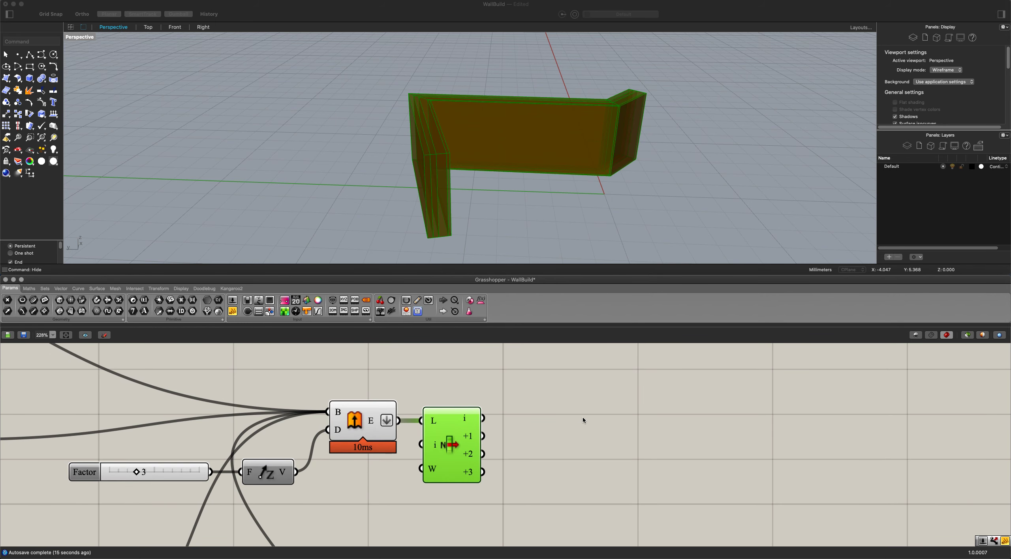
{"action": "double_click", "coordinate": [583, 420]}
{"action": "type", "text": "custom"}
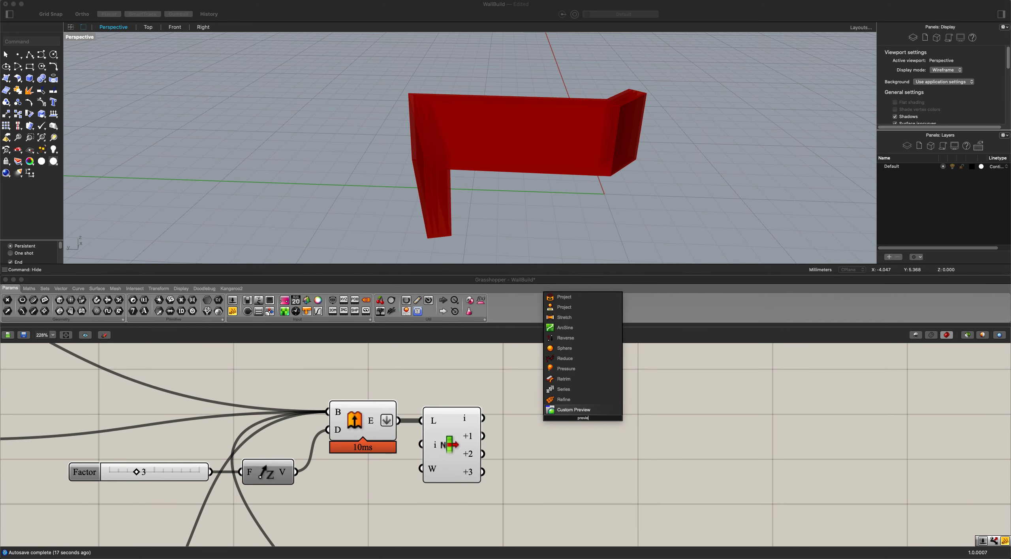
{"action": "key", "text": "Return"}
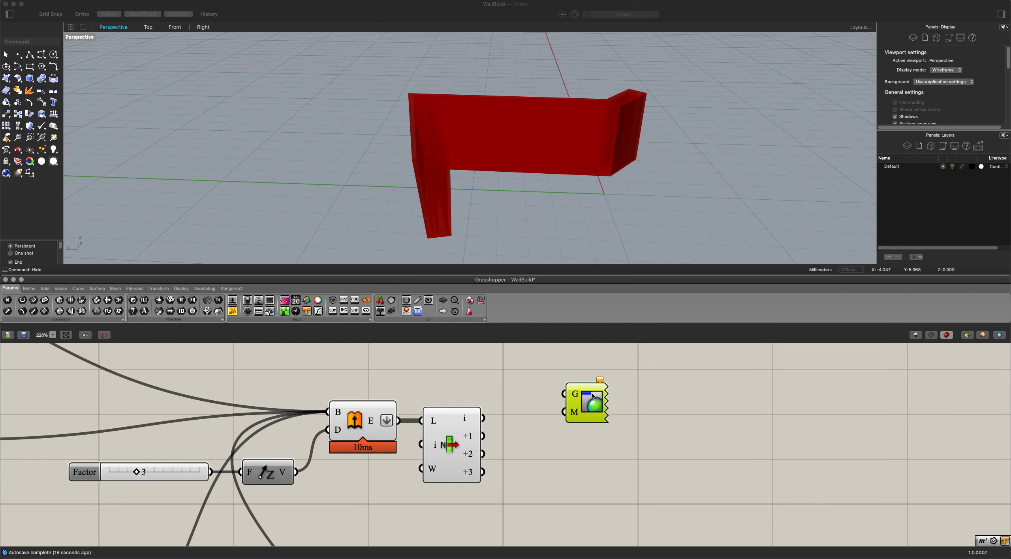
{"action": "key", "text": "ctrl+c"}
{"action": "key", "text": "ctrl+v"}
{"action": "key", "text": "ctrl+v"}
{"action": "left_click_drag", "start_coordinate": [601, 413], "coordinate": [600, 457]}
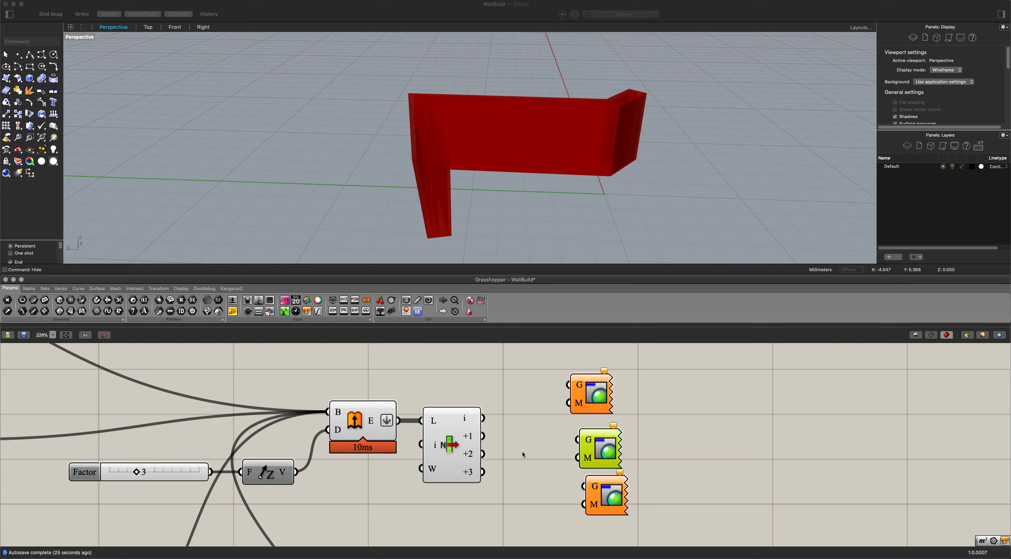
Remove the +3 output from List Item and add a -1 output above the i output.
{"action": "scroll", "coordinate": [460, 460], "scroll_direction": "up", "scroll_amount": 5}
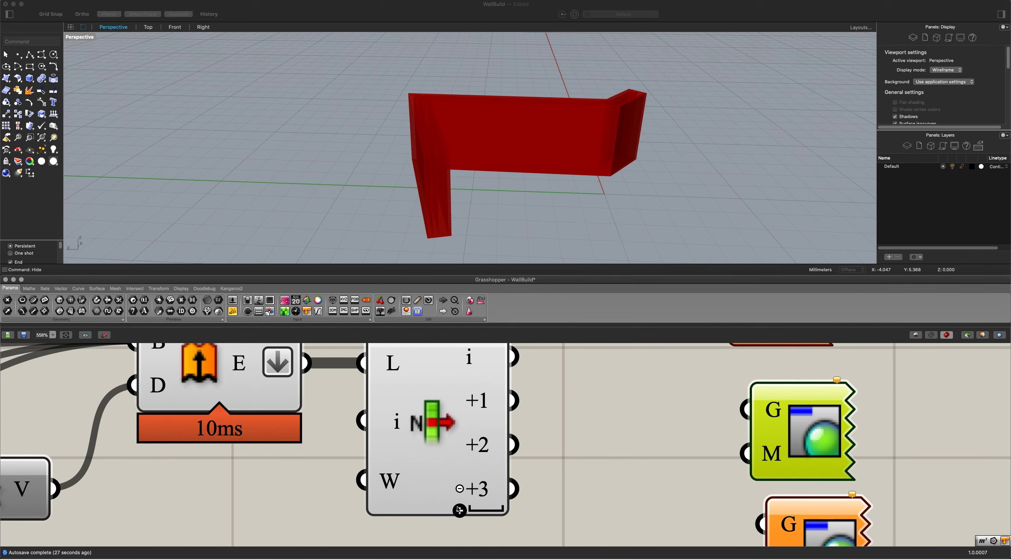
{"action": "left_click", "coordinate": [460, 489]}
{"action": "left_click", "coordinate": [459, 489]}
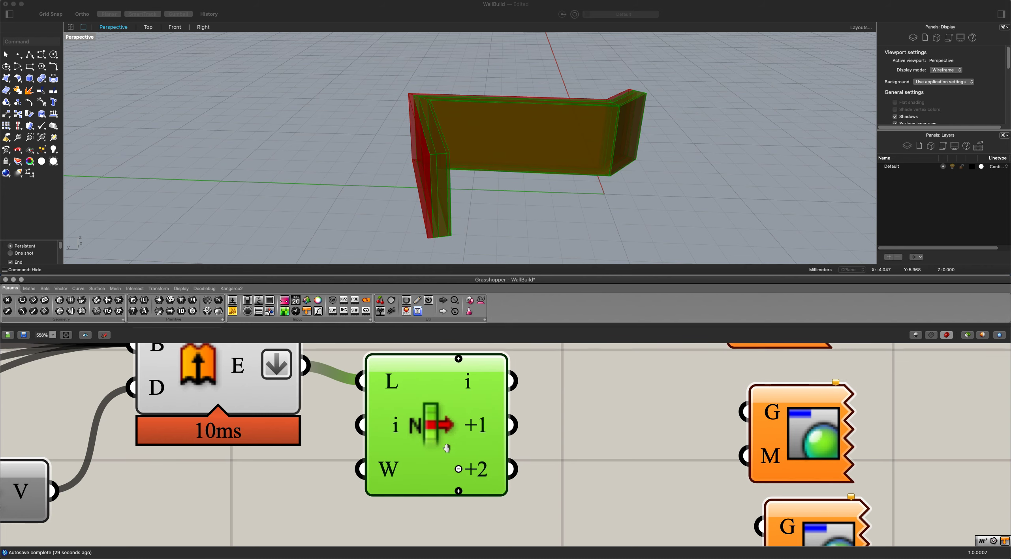
{"action": "right_click_drag", "start_coordinate": [446, 448], "coordinate": [442, 516]}
{"action": "left_click", "coordinate": [454, 428]}
{"action": "scroll", "coordinate": [457, 437], "scroll_direction": "down", "scroll_amount": 3}
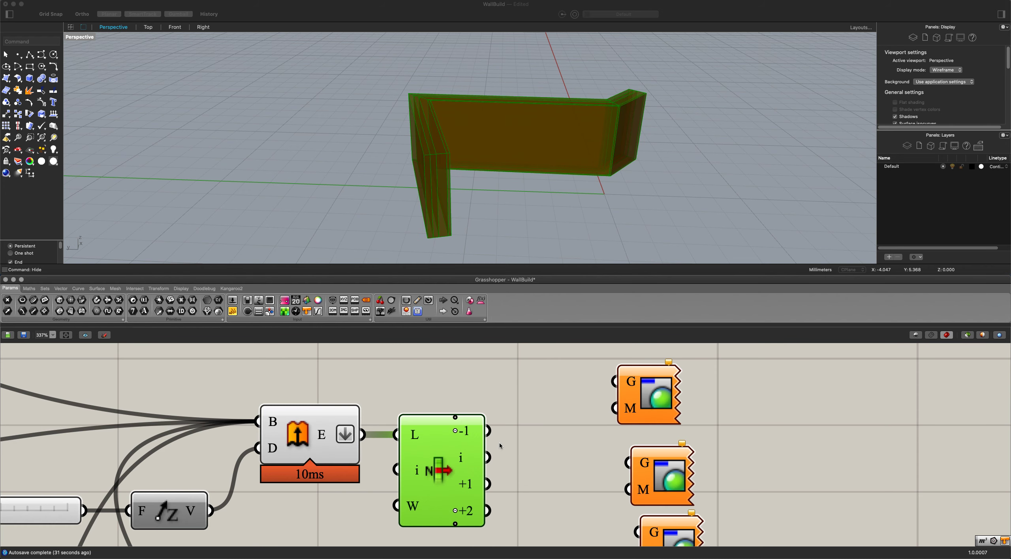
Connect the List Item outputs -1 and i to the first Custom Preview's geometry input, and move that preview further from List Item.
{"action": "right_click_drag", "start_coordinate": [499, 444], "coordinate": [467, 434]}
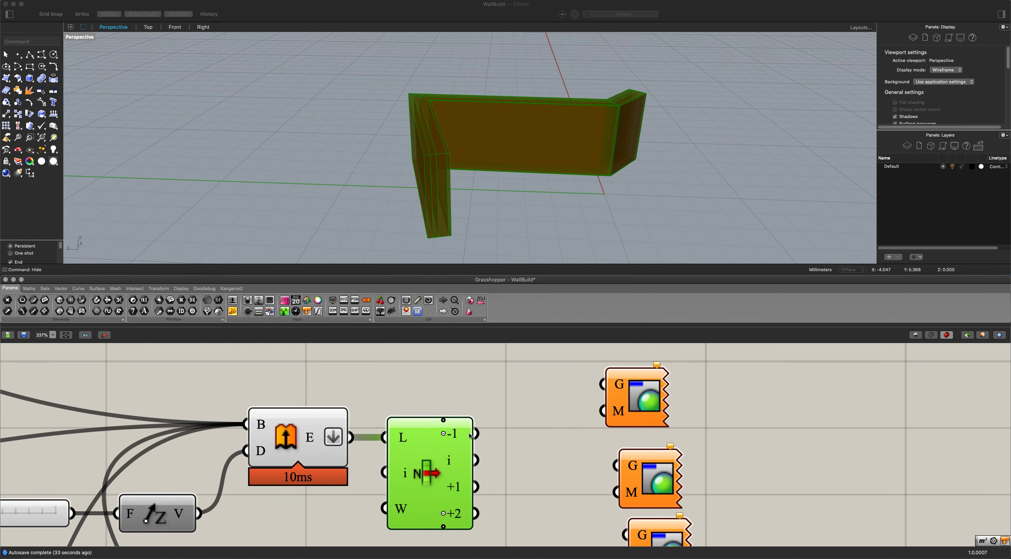
{"action": "left_click_drag", "start_coordinate": [475, 437], "coordinate": [598, 389]}
{"action": "left_click_drag", "start_coordinate": [476, 460], "coordinate": [597, 391]}
{"action": "right_click_drag", "start_coordinate": [456, 190], "coordinate": [445, 167]}
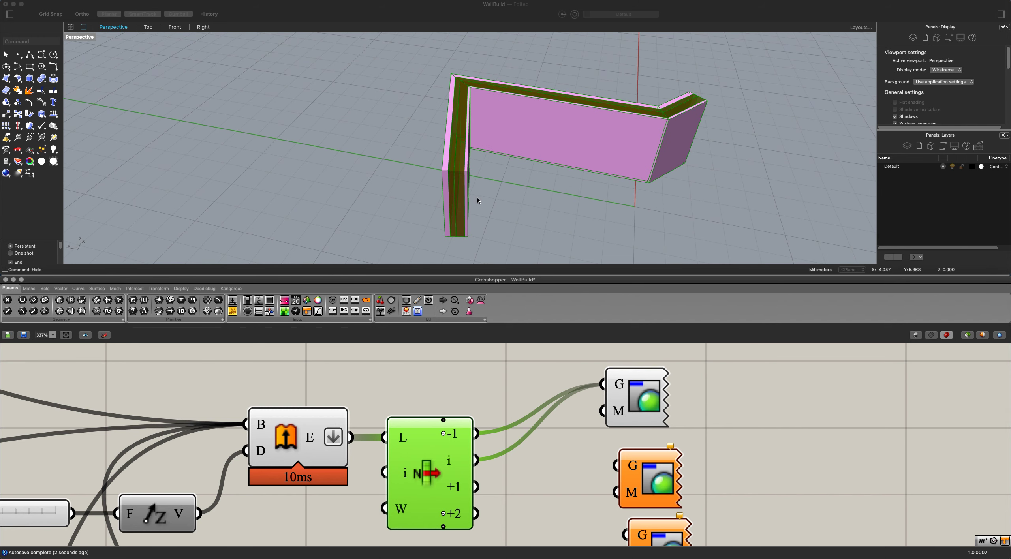
{"action": "left_click_drag", "start_coordinate": [632, 379], "coordinate": [684, 370]}
{"action": "left_click", "coordinate": [417, 450]}
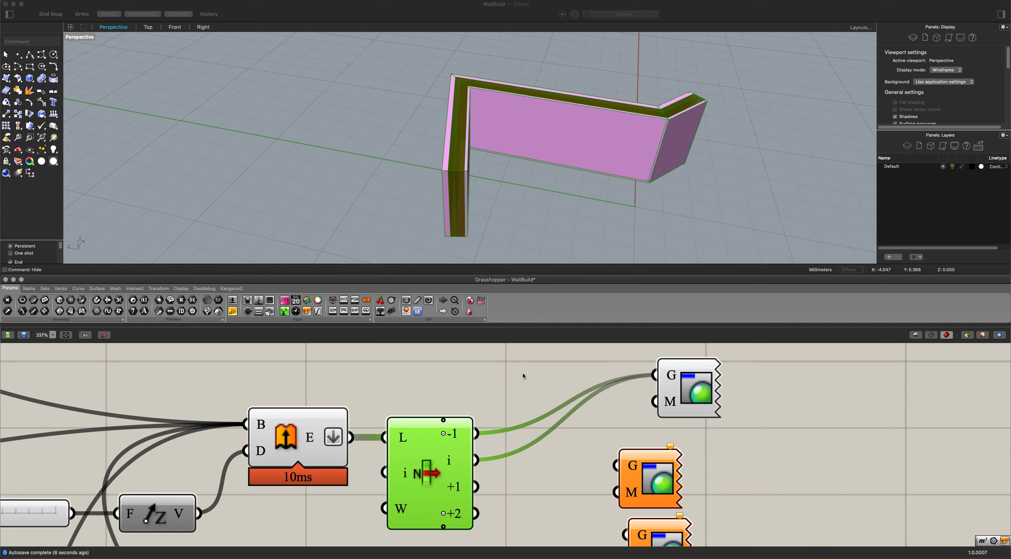
Add a Colour Swatch and connect it to the first Custom Preview's material input.
{"action": "double_click", "coordinate": [508, 382]}
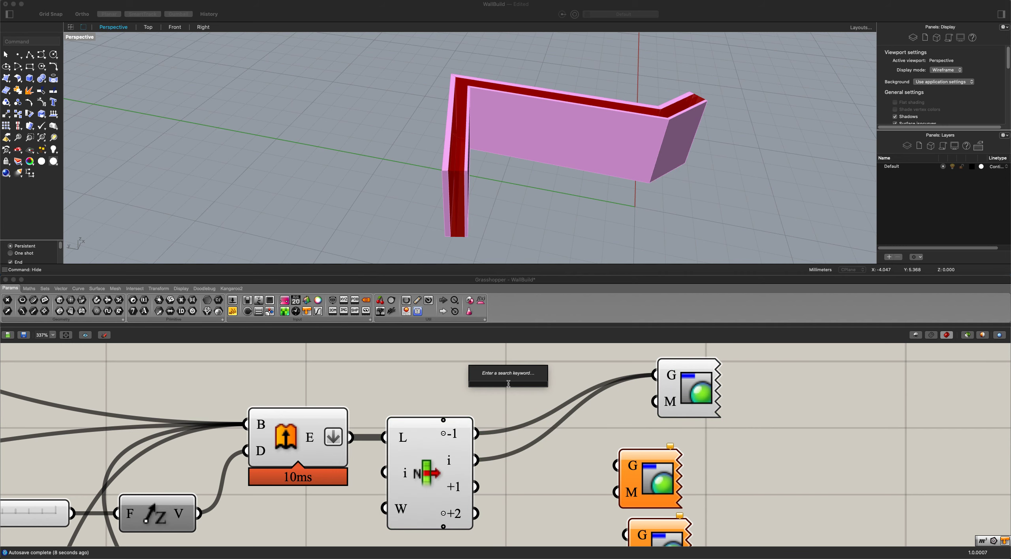
{"action": "type", "text": "co"}
{"action": "key", "text": "BackSpace"}
{"action": "key", "text": "BackSpace"}
{"action": "type", "text": "prev"}
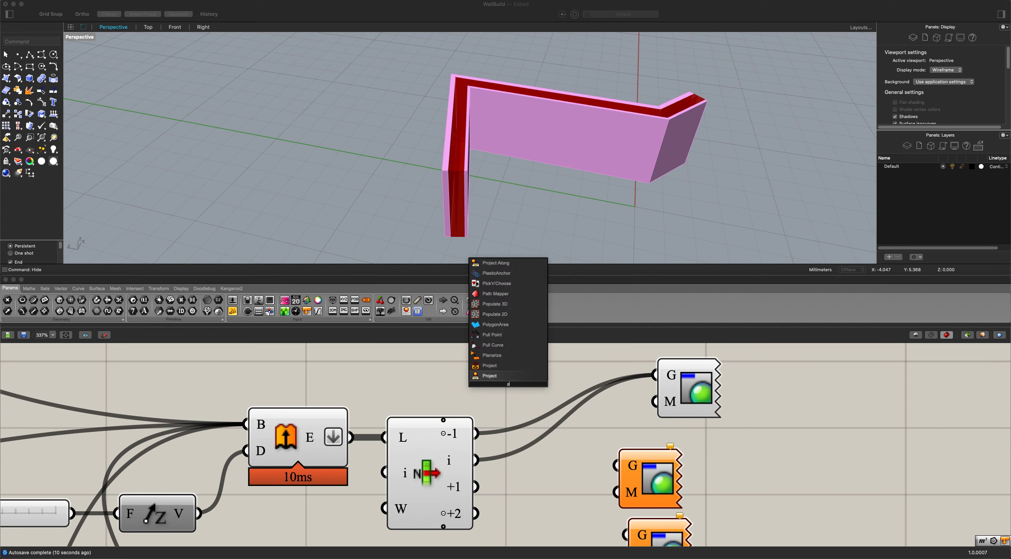
{"action": "key", "text": "BackSpace"}
{"action": "key", "text": "BackSpace"}
{"action": "key", "text": "BackSpace"}
{"action": "key", "text": "BackSpace"}
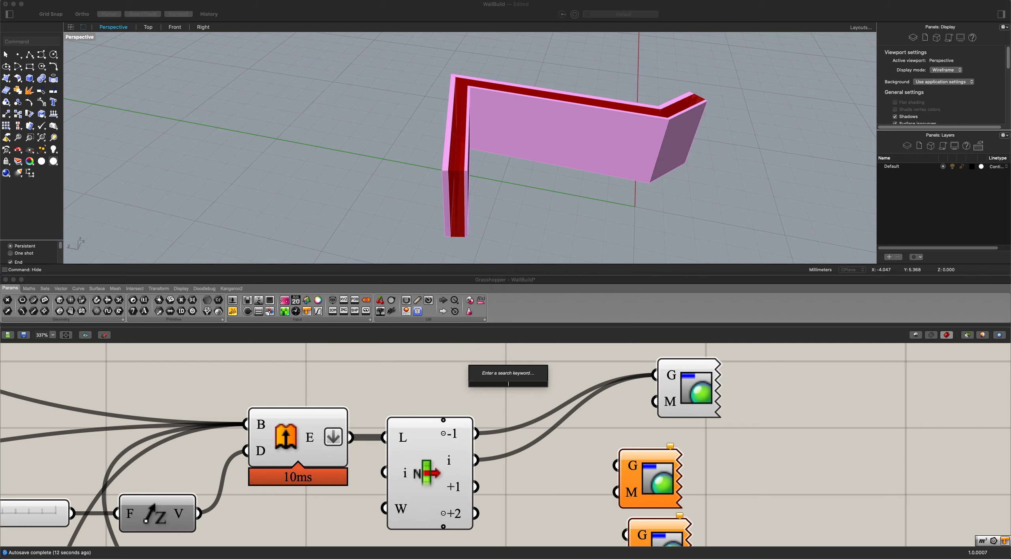
{"action": "type", "text": "sw"}
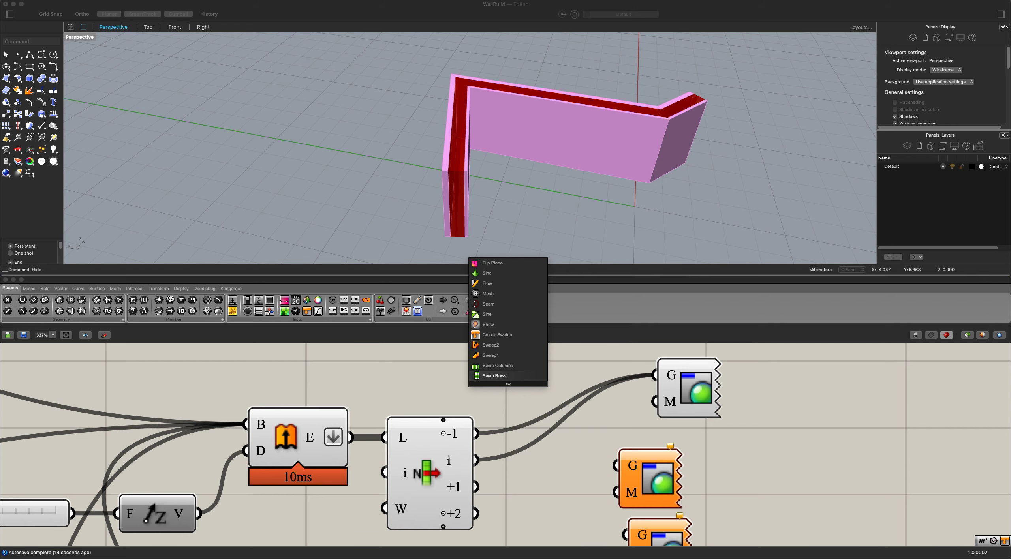
{"action": "key", "text": "Up"}
{"action": "key", "text": "Up"}
{"action": "key", "text": "Up"}
{"action": "key", "text": "Up"}
{"action": "key", "text": "Return"}
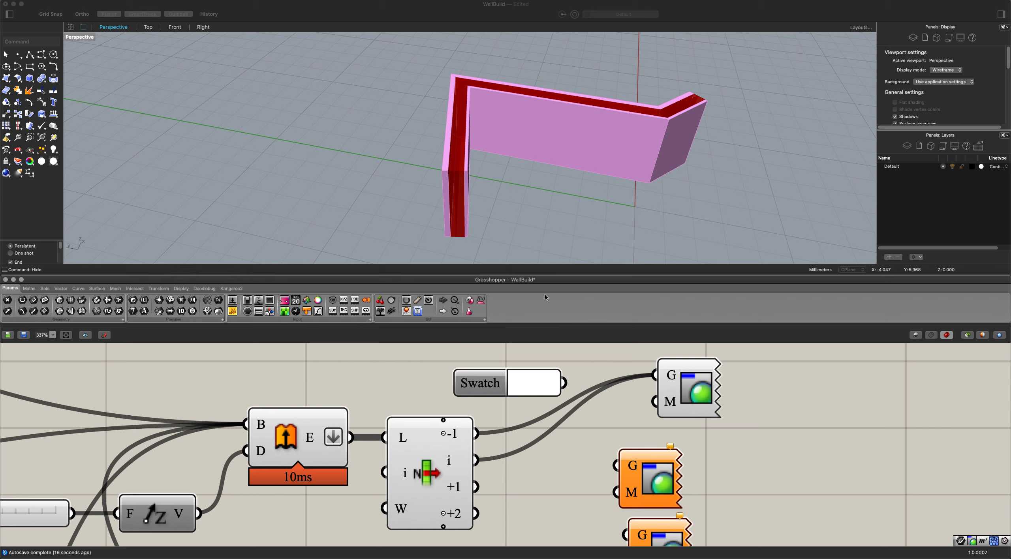
{"action": "left_click_drag", "start_coordinate": [573, 379], "coordinate": [654, 401]}
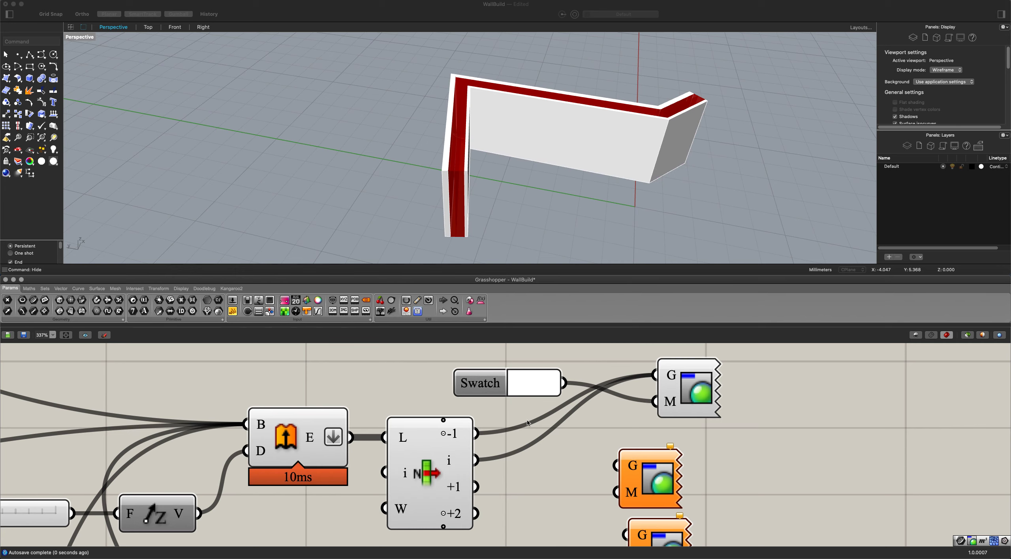
Lower the thickness slider of the last Base Layer group to make that wall layer thinner.
{"action": "mouse_move", "coordinate": [431, 212]}
{"action": "right_mouse_down"}
{"action": "mouse_move", "coordinate": [404, 212]}
{"action": "mouse_move", "coordinate": [433, 223]}
{"action": "mouse_move", "coordinate": [444, 216]}
{"action": "right_mouse_up"}
{"action": "scroll", "coordinate": [439, 246], "scroll_direction": "down", "scroll_amount": 4}
{"action": "right_click_drag", "start_coordinate": [378, 374], "coordinate": [631, 405]}
{"action": "scroll", "coordinate": [366, 415], "scroll_direction": "down", "scroll_amount": 4}
{"action": "right_click_drag", "start_coordinate": [365, 415], "coordinate": [541, 441]}
{"action": "scroll", "coordinate": [536, 428], "scroll_direction": "down", "scroll_amount": 3}
{"action": "mouse_move", "coordinate": [322, 416]}
{"action": "right_mouse_down"}
{"action": "mouse_move", "coordinate": [657, 488]}
{"action": "mouse_move", "coordinate": [607, 415]}
{"action": "mouse_move", "coordinate": [680, 415]}
{"action": "right_mouse_up"}
{"action": "left_click_drag", "start_coordinate": [239, 428], "coordinate": [232, 428]}
{"action": "scroll", "coordinate": [465, 429], "scroll_direction": "down", "scroll_amount": 4}
{"action": "right_click_drag", "start_coordinate": [548, 455], "coordinate": [513, 374]}
{"action": "right_click_drag", "start_coordinate": [356, 476], "coordinate": [287, 369]}
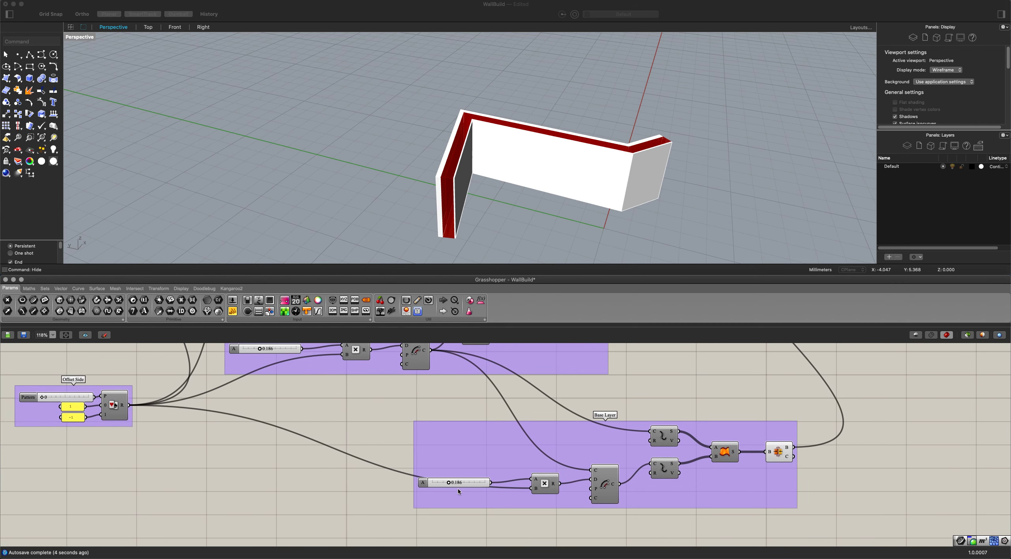
{"action": "left_click_drag", "start_coordinate": [449, 484], "coordinate": [433, 485]}
Connect List Item outputs +1 and +2 to the second and third Custom Previews' geometry inputs, and move both previews further from List Item.
{"action": "scroll", "coordinate": [554, 382], "scroll_direction": "down", "scroll_amount": 3}
{"action": "right_click_drag", "start_coordinate": [554, 382], "coordinate": [389, 499]}
{"action": "right_click_drag", "start_coordinate": [478, 455], "coordinate": [428, 507]}
{"action": "scroll", "coordinate": [500, 440], "scroll_direction": "up", "scroll_amount": 6}
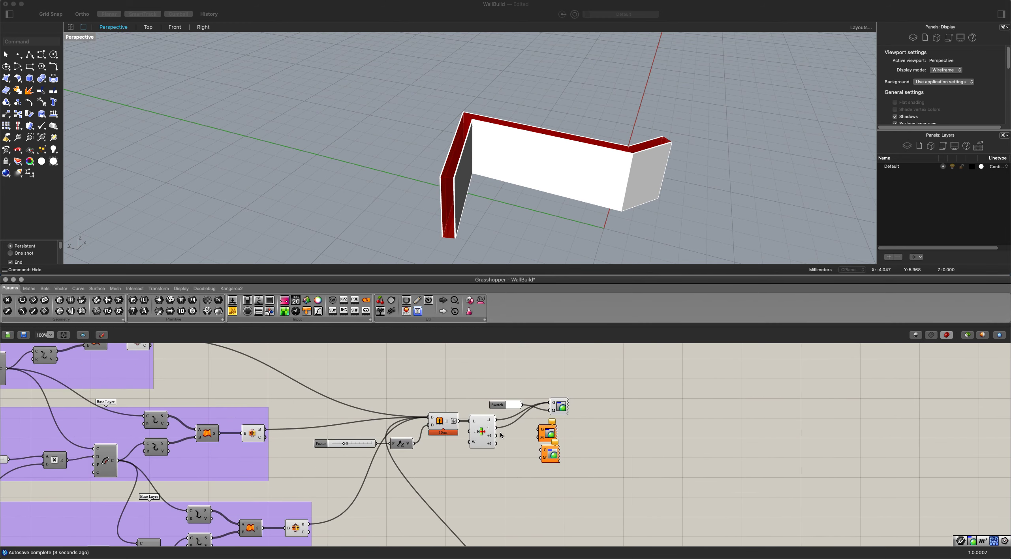
{"action": "right_click_drag", "start_coordinate": [515, 449], "coordinate": [480, 435]}
{"action": "scroll", "coordinate": [518, 450], "scroll_direction": "up", "scroll_amount": 1}
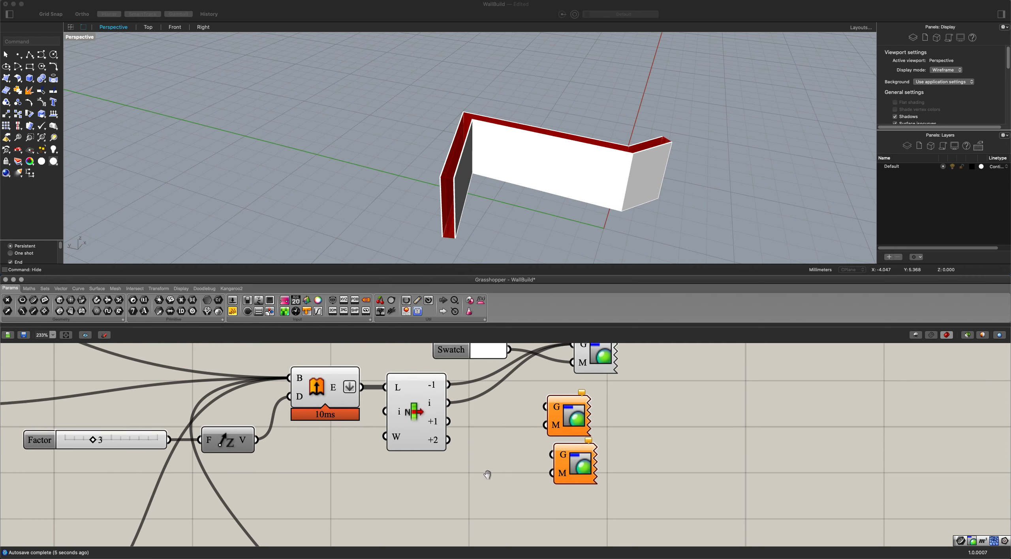
{"action": "right_click_drag", "start_coordinate": [487, 473], "coordinate": [487, 479]}
{"action": "left_click_drag", "start_coordinate": [449, 434], "coordinate": [547, 420]}
{"action": "left_click_drag", "start_coordinate": [449, 452], "coordinate": [553, 467]}
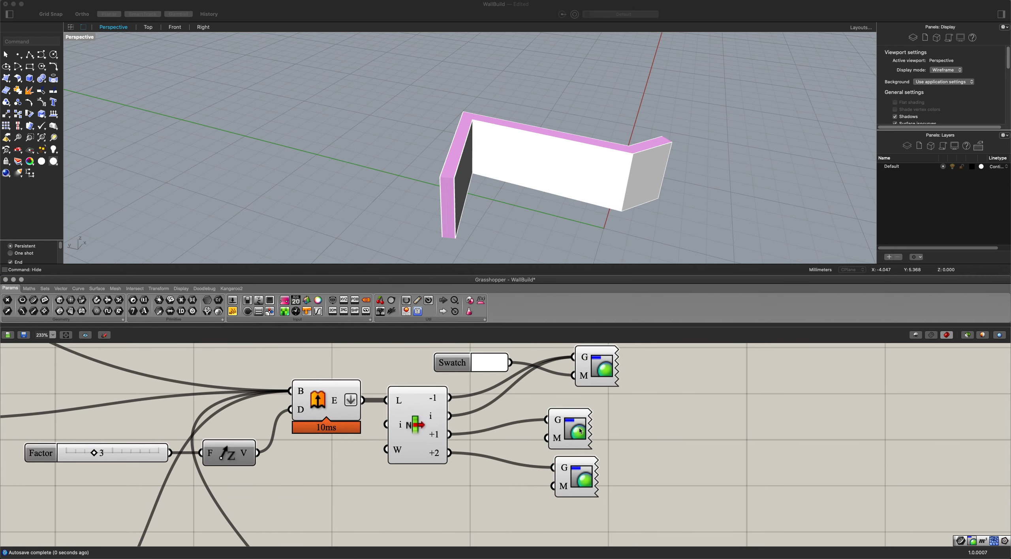
{"action": "left_click_drag", "start_coordinate": [579, 427], "coordinate": [630, 429]}
{"action": "left_click_drag", "start_coordinate": [580, 479], "coordinate": [659, 504]}
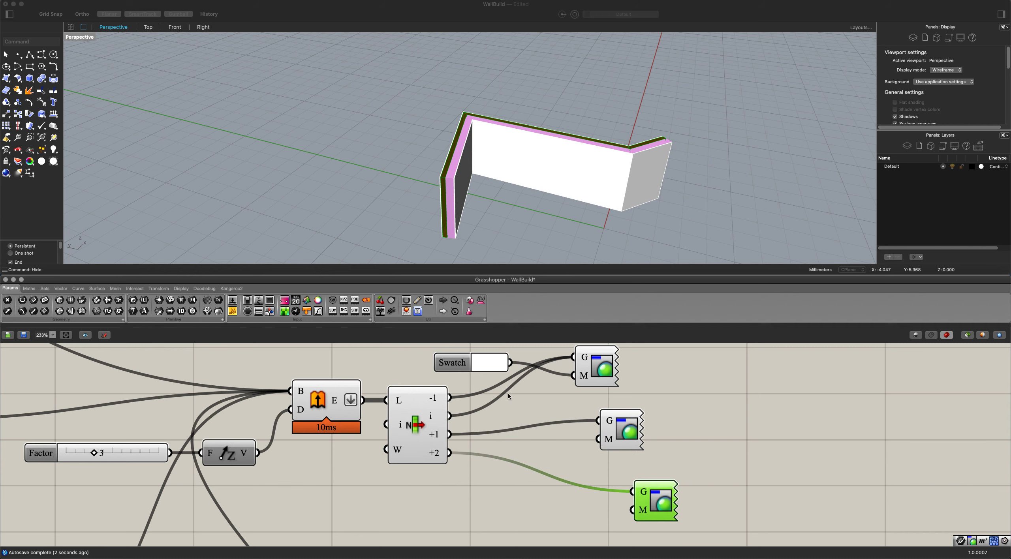
Duplicate the white Colour Swatch, connect the copy to the second Custom Preview's material input and set its colour to red.
{"action": "left_click", "coordinate": [477, 368]}
{"action": "key", "text": "super+c"}
{"action": "key", "text": "super+v"}
{"action": "left_click_drag", "start_coordinate": [477, 369], "coordinate": [513, 425]}
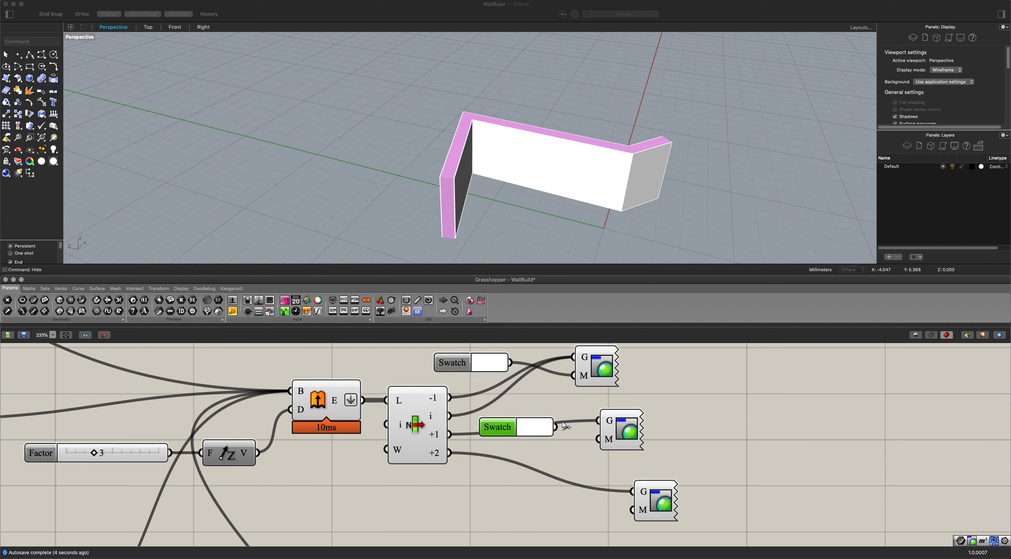
{"action": "left_click", "coordinate": [514, 420]}
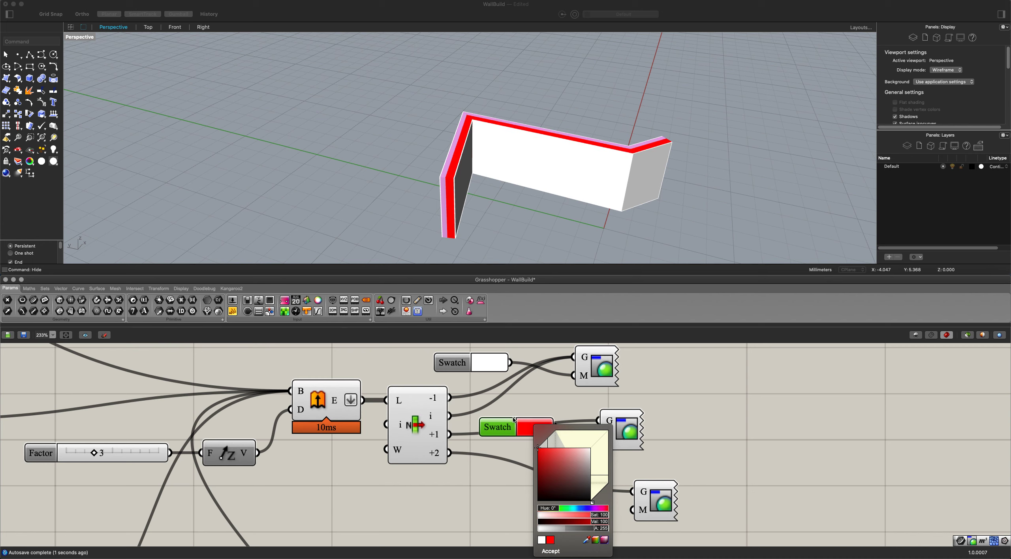
{"action": "left_click", "coordinate": [438, 507]}
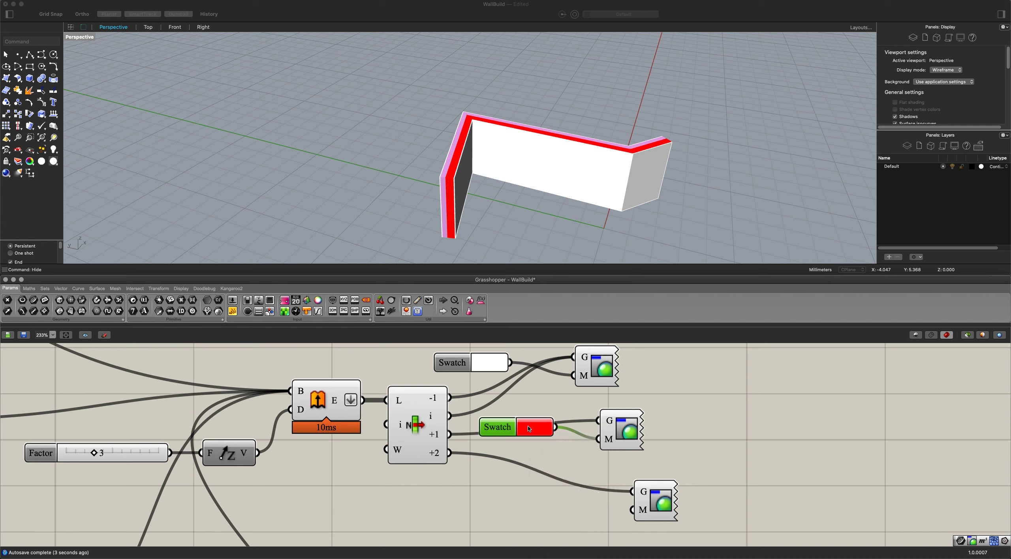
Duplicate the red Colour Swatch, connect the copy to the third Custom Preview's material input and set its colour to orange.
{"action": "key", "text": "super+c"}
{"action": "key", "text": "super+v"}
{"action": "left_click_drag", "start_coordinate": [529, 429], "coordinate": [631, 508]}
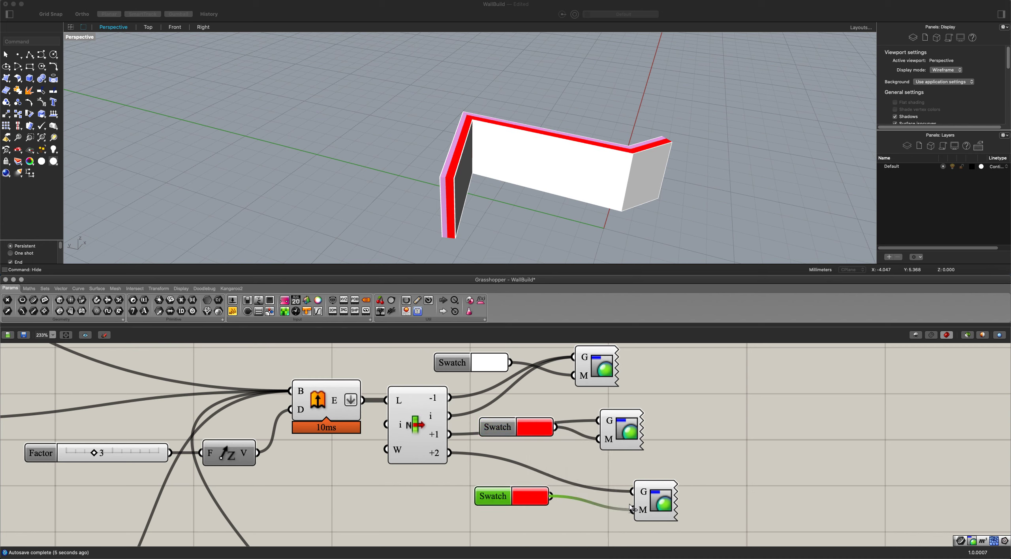
{"action": "left_click", "coordinate": [522, 497]}
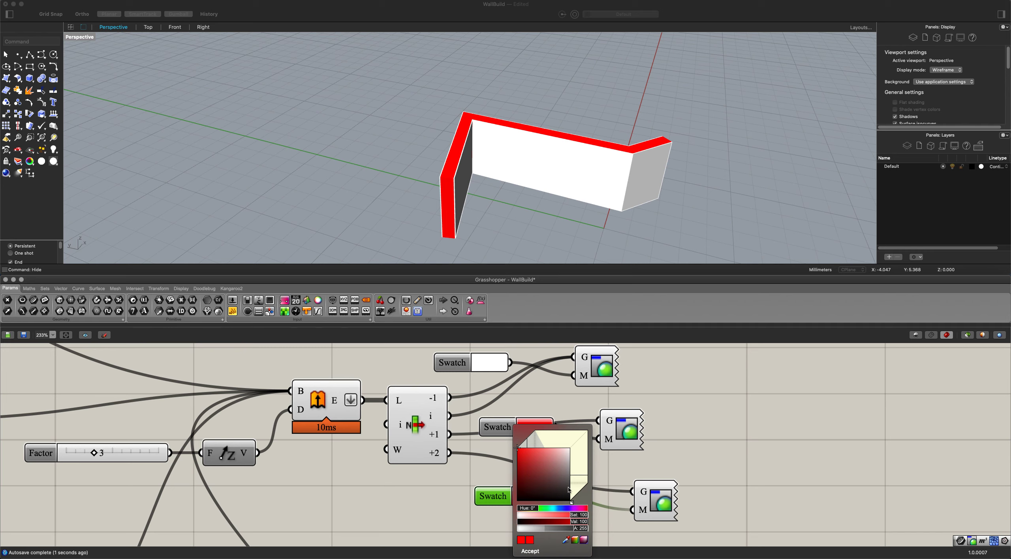
{"action": "left_click_drag", "start_coordinate": [571, 506], "coordinate": [573, 504]}
{"action": "left_click", "coordinate": [411, 360]}
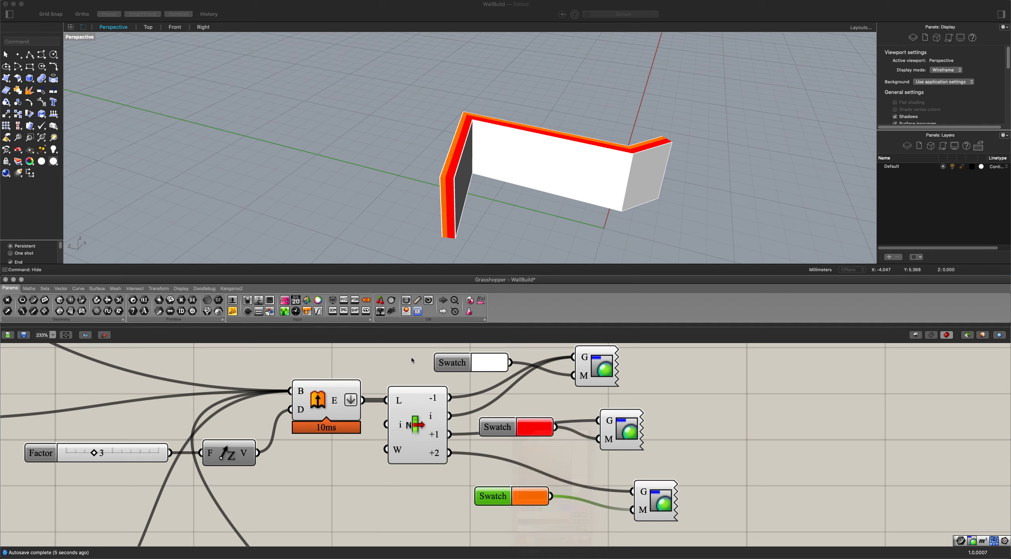
Review the whole Grasshopper definition and examine the coloured wall layers from several angles in the Perspective viewport.
{"action": "scroll", "coordinate": [465, 476], "scroll_direction": "down", "scroll_amount": 10}
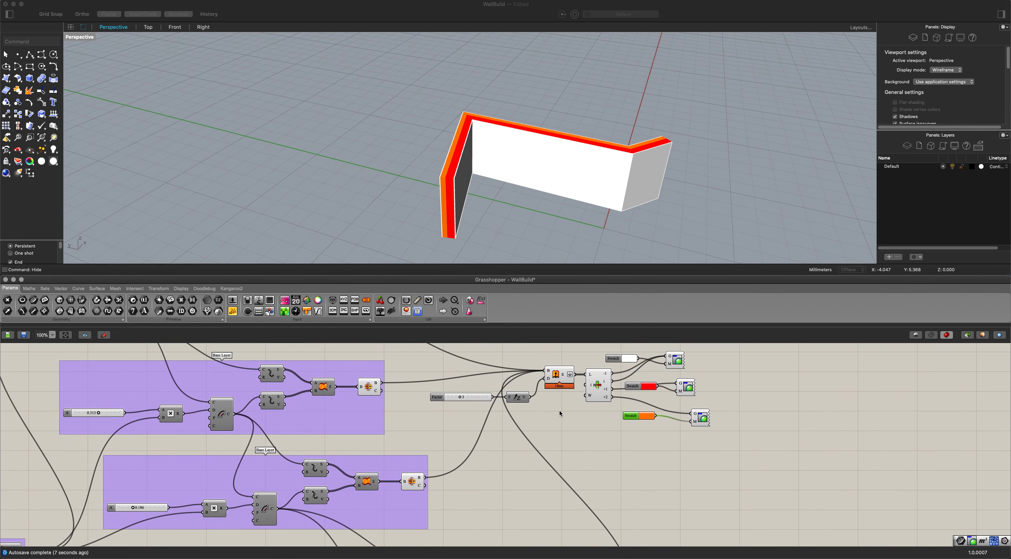
{"action": "scroll", "coordinate": [502, 419], "scroll_direction": "down", "scroll_amount": 2}
{"action": "right_click_drag", "start_coordinate": [496, 419], "coordinate": [527, 421]}
{"action": "scroll", "coordinate": [527, 421], "scroll_direction": "up", "scroll_amount": 2}
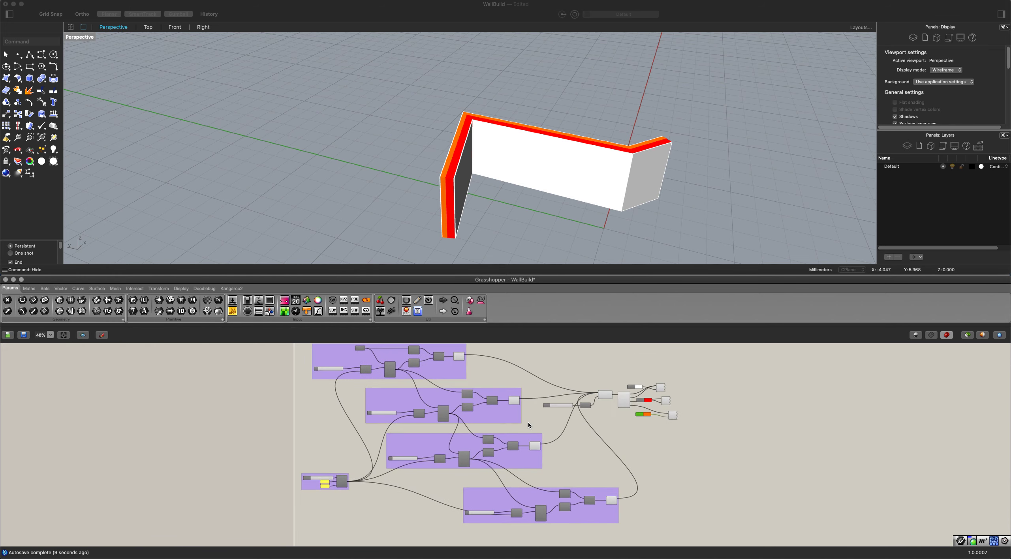
{"action": "scroll", "coordinate": [527, 422], "scroll_direction": "up", "scroll_amount": 2}
{"action": "scroll", "coordinate": [530, 425], "scroll_direction": "down", "scroll_amount": 1}
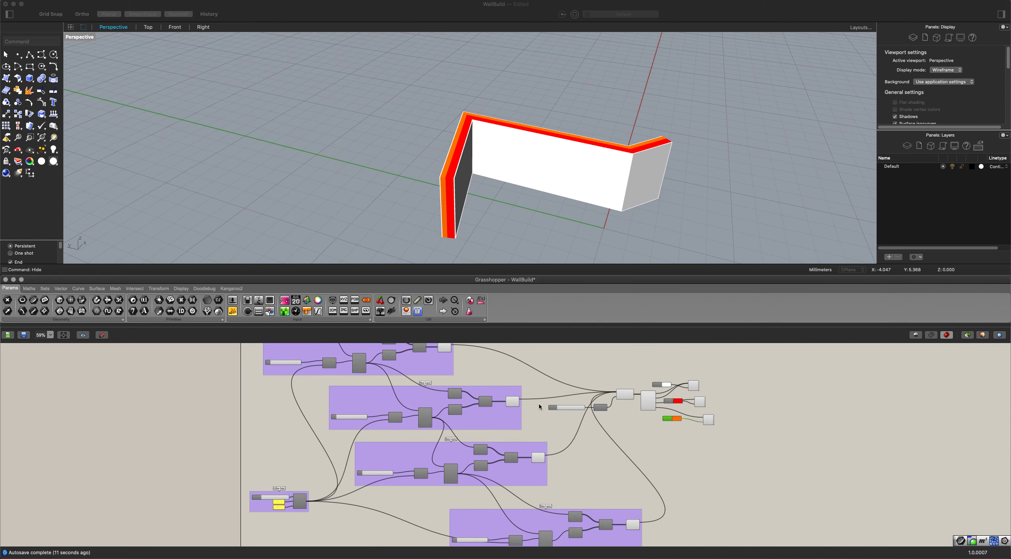
{"action": "right_click_drag", "start_coordinate": [520, 393], "coordinate": [494, 426]}
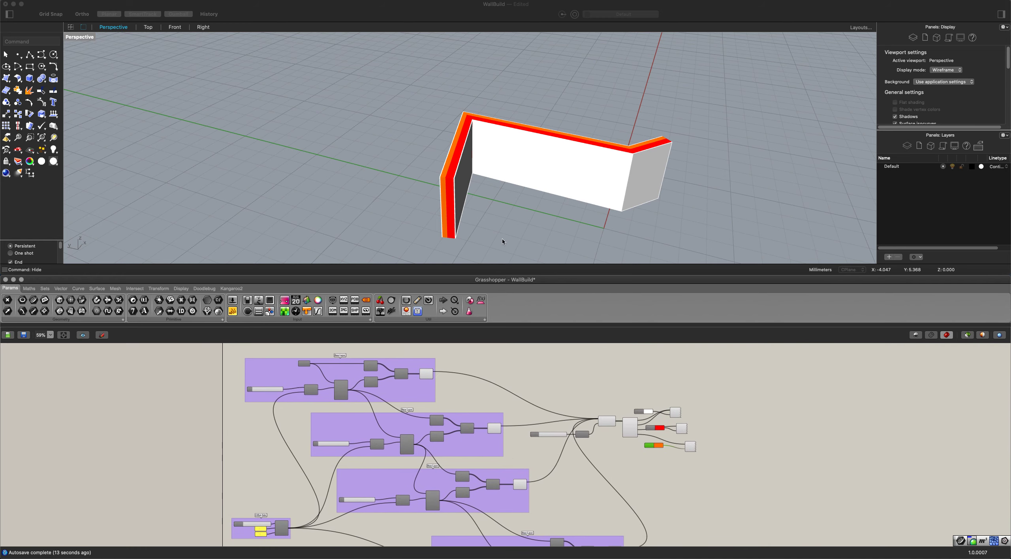
{"action": "left_click", "coordinate": [483, 223]}
{"action": "mouse_move", "coordinate": [481, 223]}
{"action": "right_mouse_down"}
{"action": "mouse_move", "coordinate": [518, 192]}
{"action": "mouse_move", "coordinate": [503, 217]}
{"action": "mouse_move", "coordinate": [468, 218]}
{"action": "right_mouse_up"}
{"action": "scroll", "coordinate": [519, 192], "scroll_direction": "up", "scroll_amount": 5}
{"action": "right_click_drag", "start_coordinate": [533, 177], "coordinate": [466, 267]}
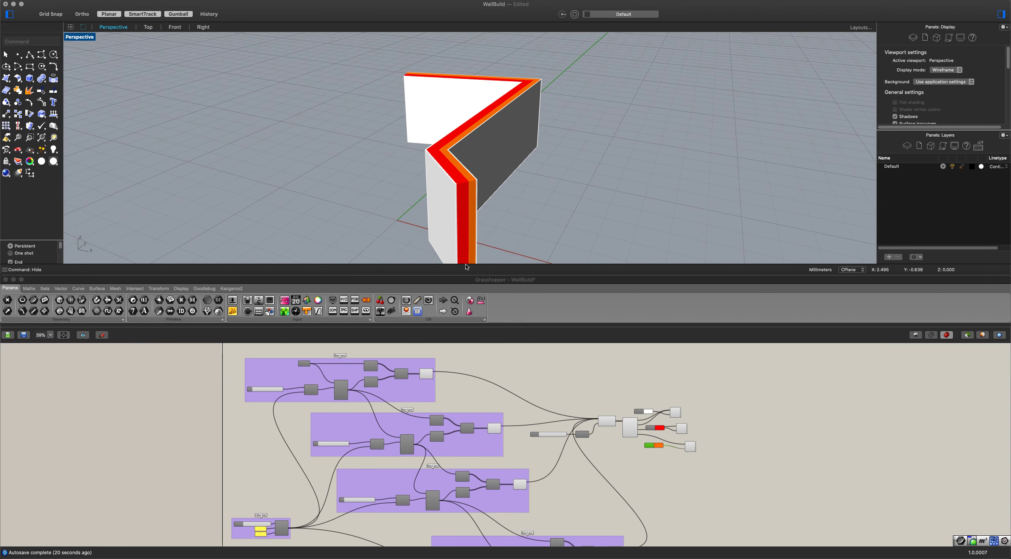
{"action": "scroll", "coordinate": [577, 432], "scroll_direction": "up", "scroll_amount": 5}
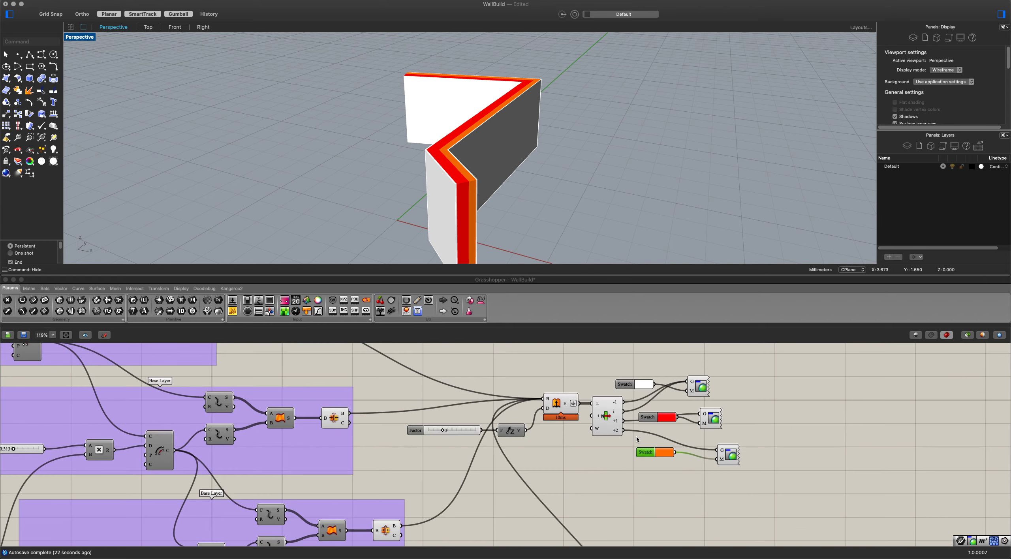
{"action": "right_click_drag", "start_coordinate": [444, 227], "coordinate": [440, 183]}
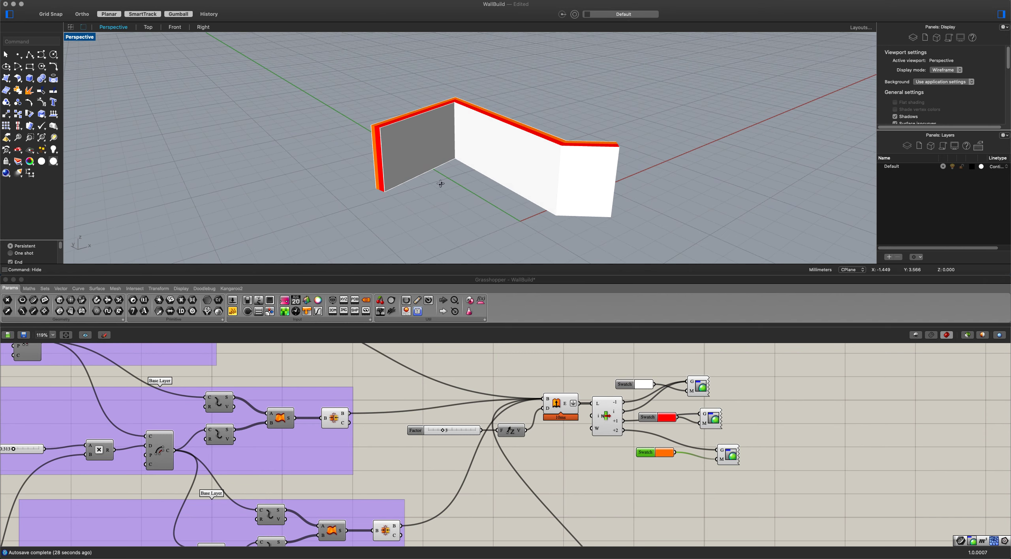